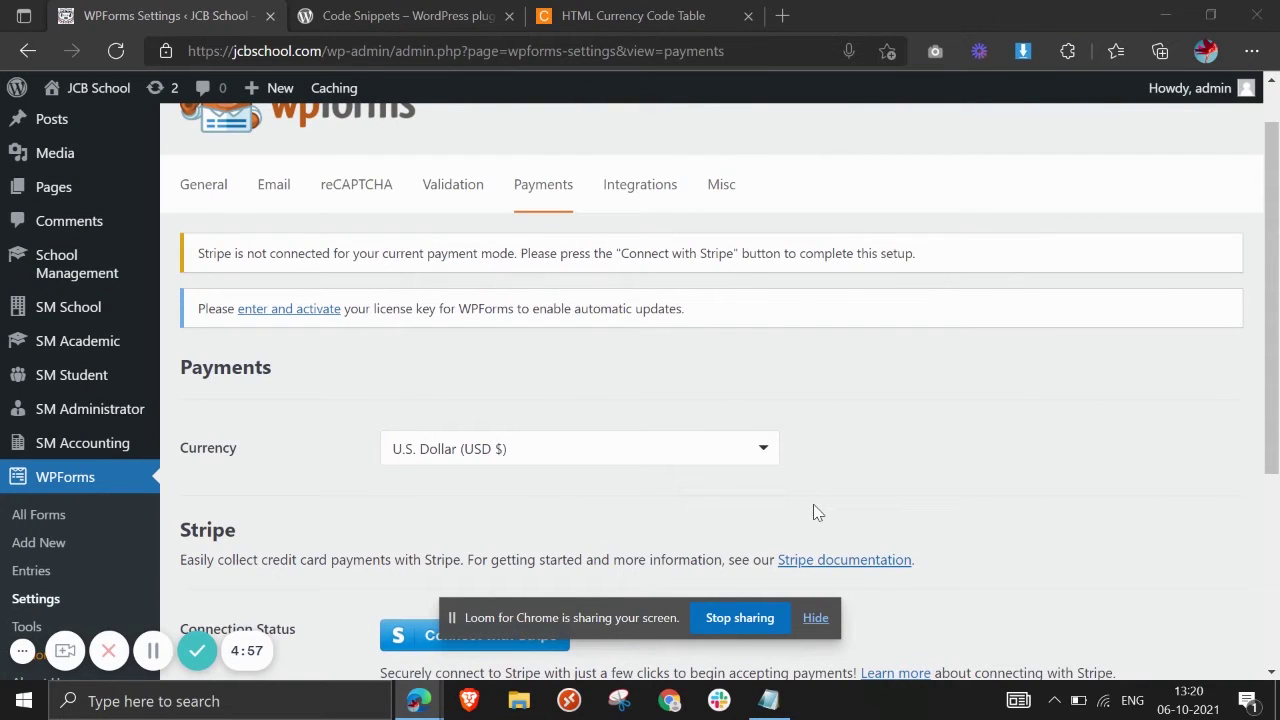
Step: Open the WPForms currency list and scroll through it looking for a rupee option
scroll(759, 496, down, 1)
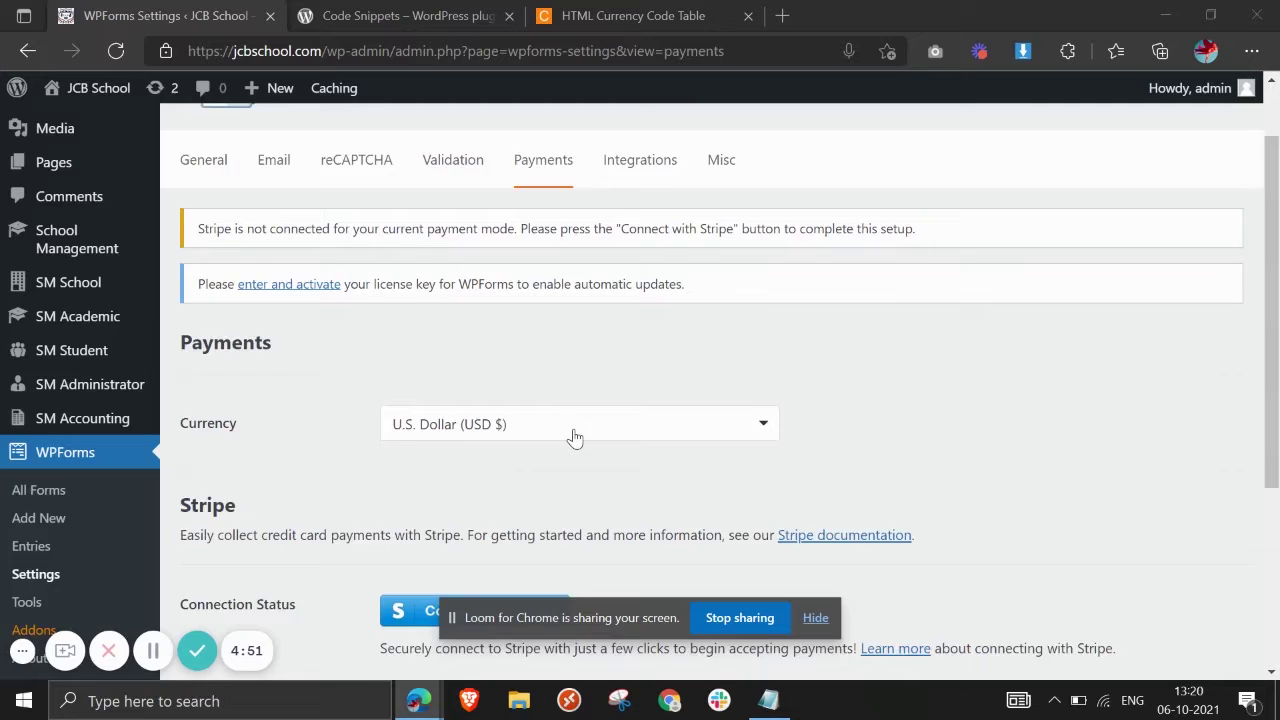
scroll(575, 437, down, 1)
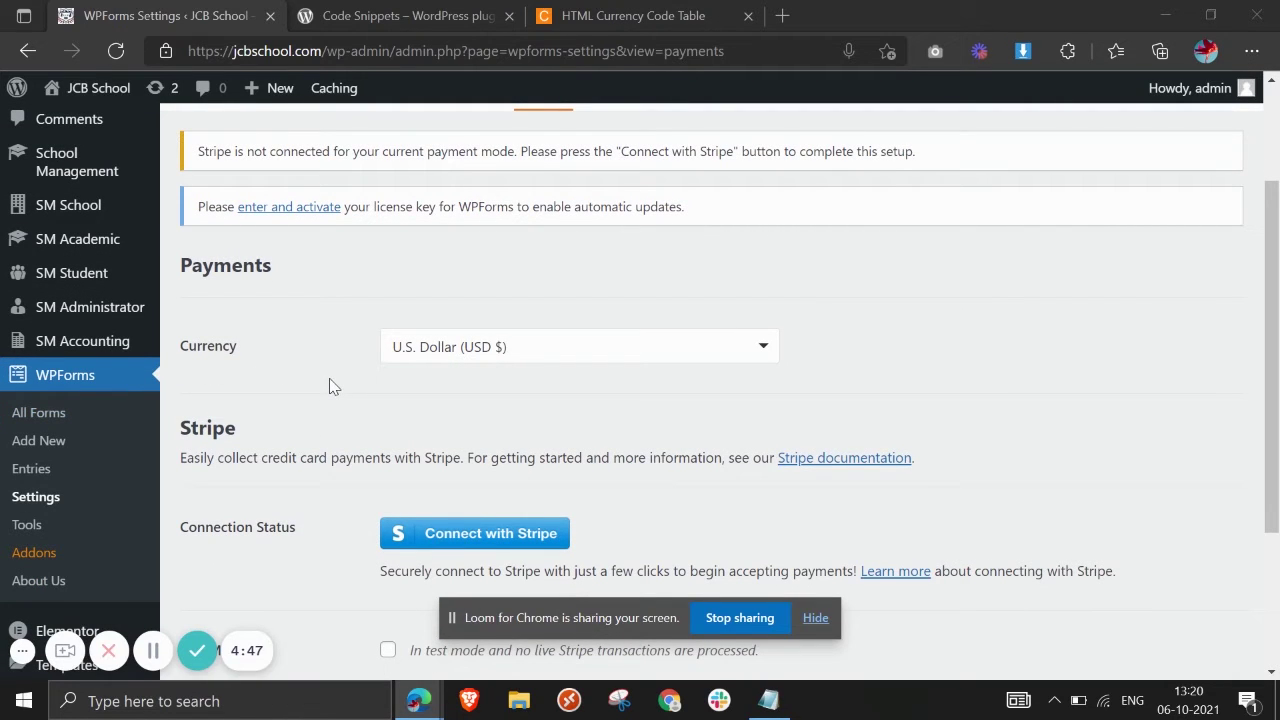
scroll(403, 374, down, 1)
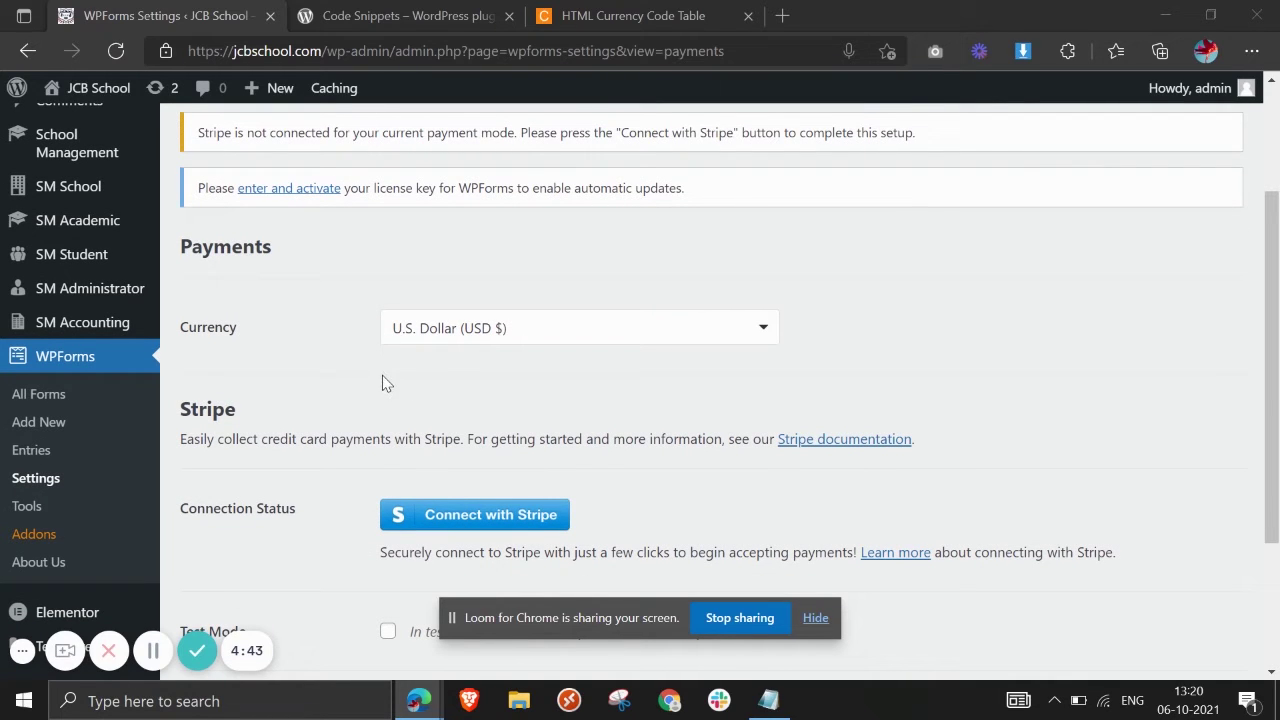
click(467, 337)
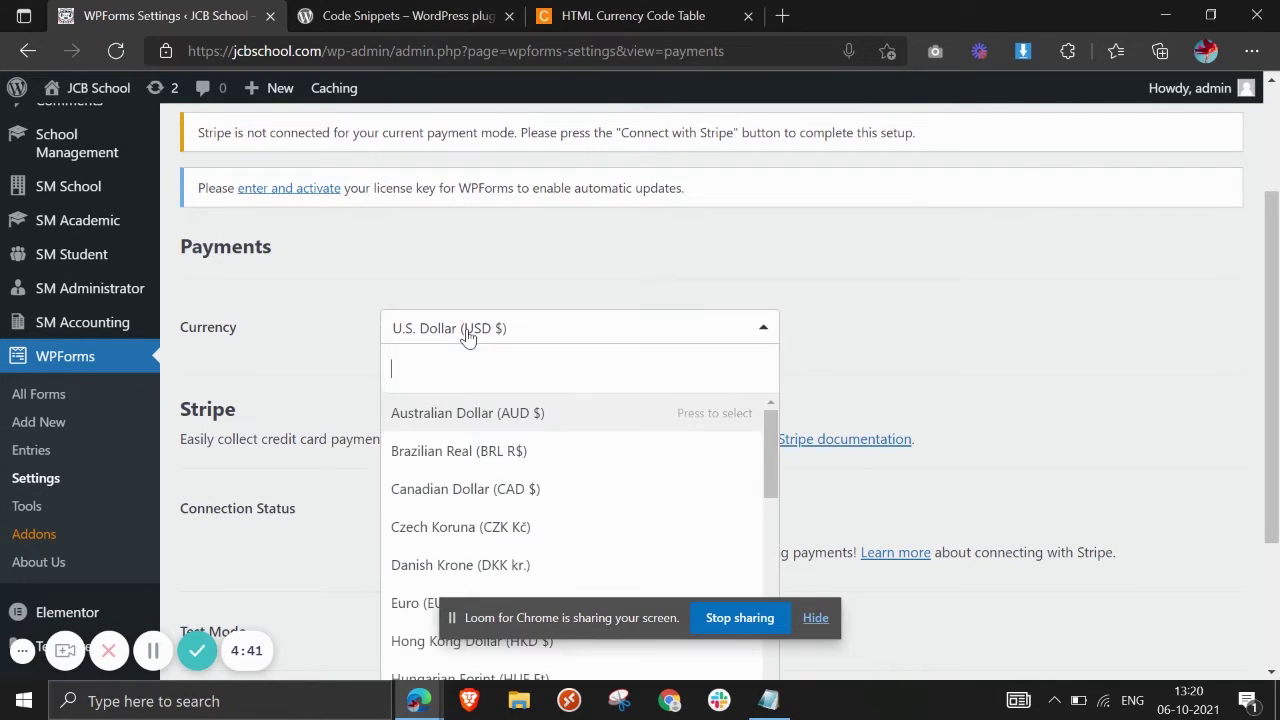
scroll(493, 465, down, 1)
scroll(493, 465, down, 1)
scroll(493, 465, down, 1)
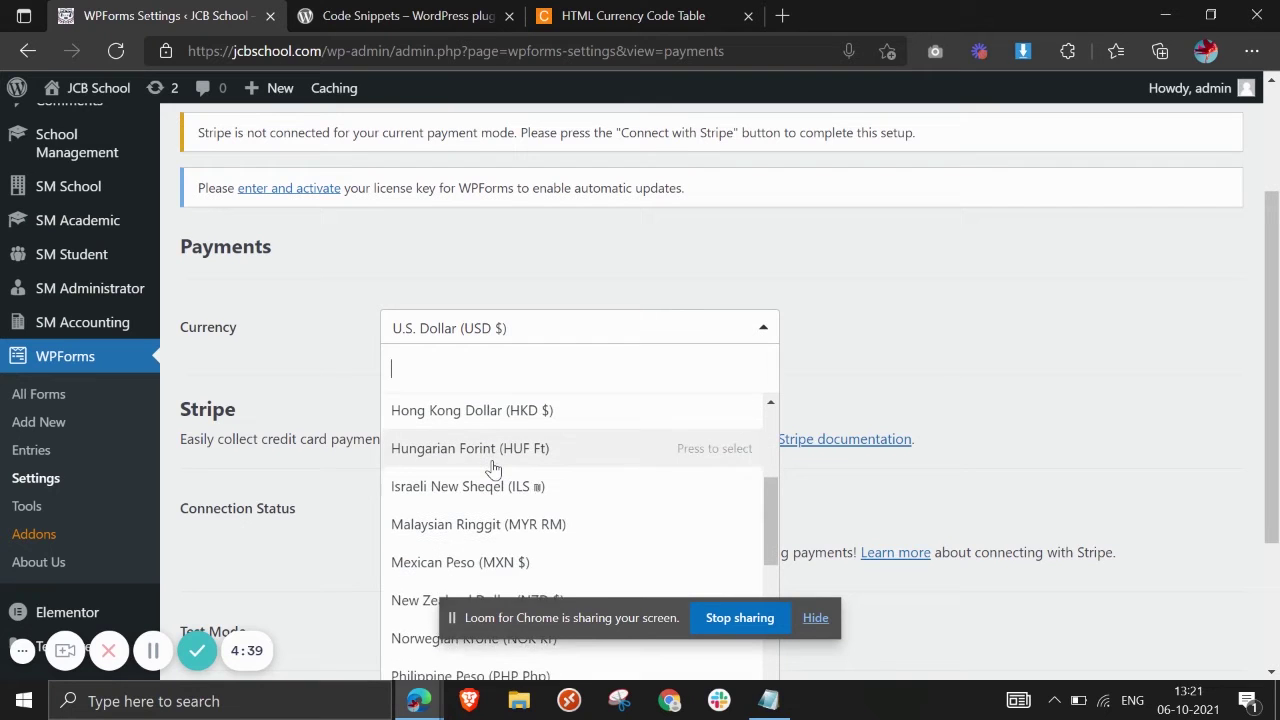
scroll(493, 465, down, 1)
scroll(493, 465, down, 1)
scroll(493, 467, down, 2)
scroll(493, 467, up, 2)
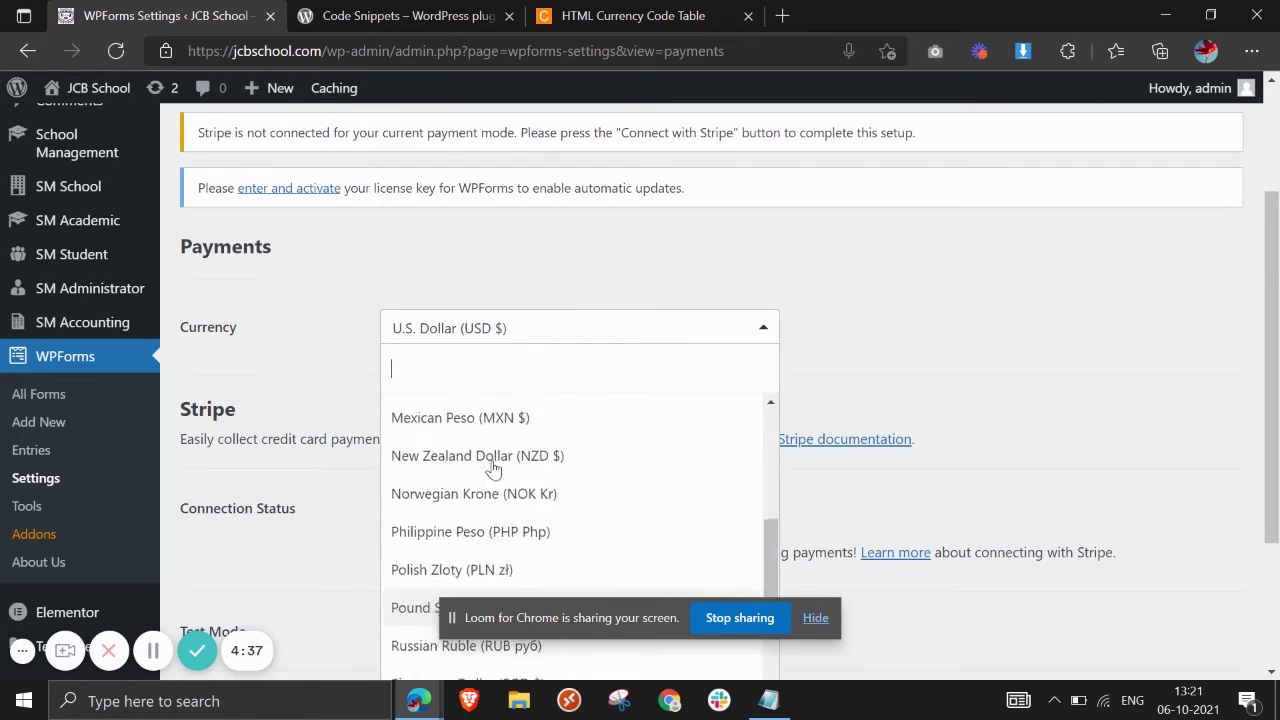
scroll(493, 467, up, 1)
Step: Search the currencies for 'indian', 'Pakis' and 'INR', then close the list leaving U.S. Dollar
text(ind)
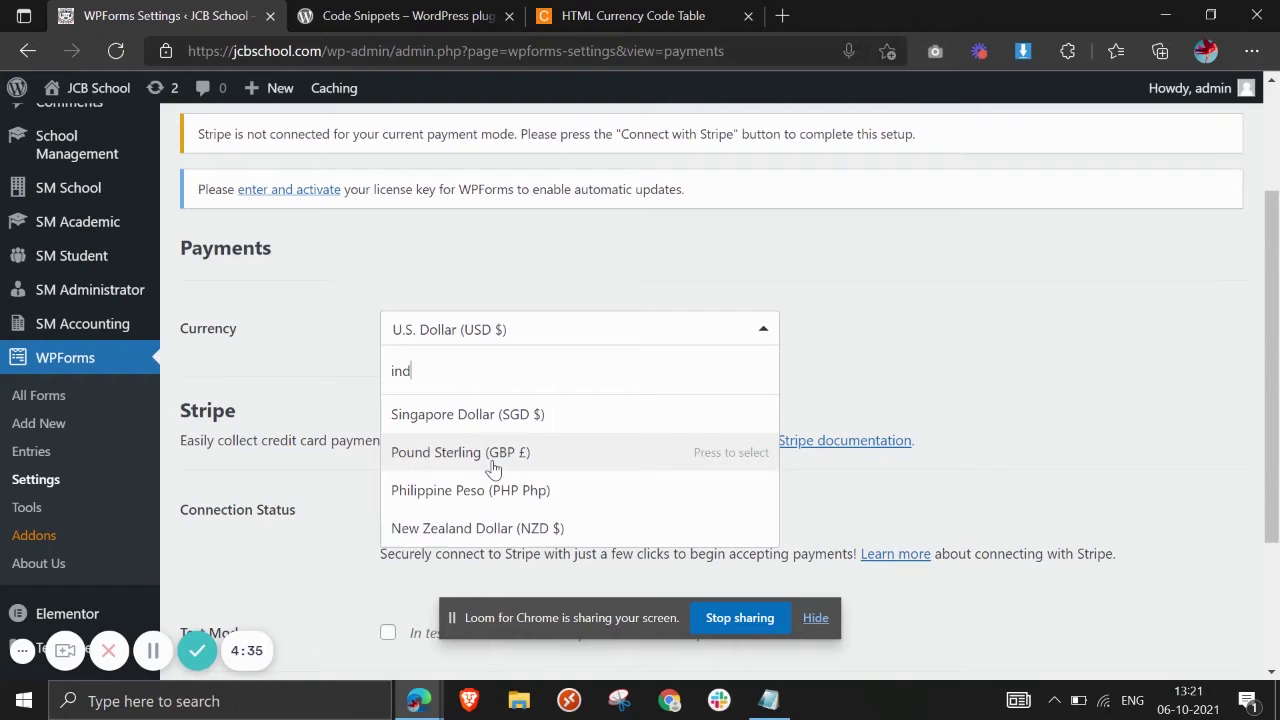
text(ian)
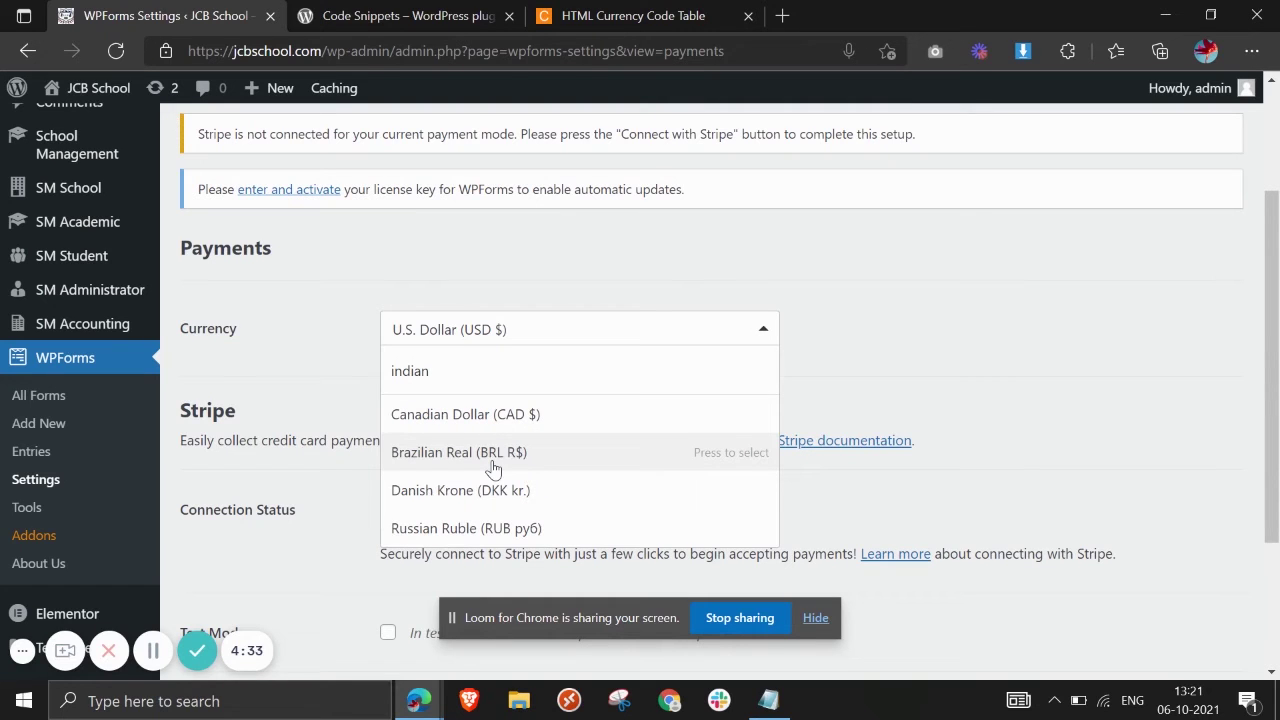
scroll(480, 414, down, 1)
double_click(463, 346)
key(BackSpace)
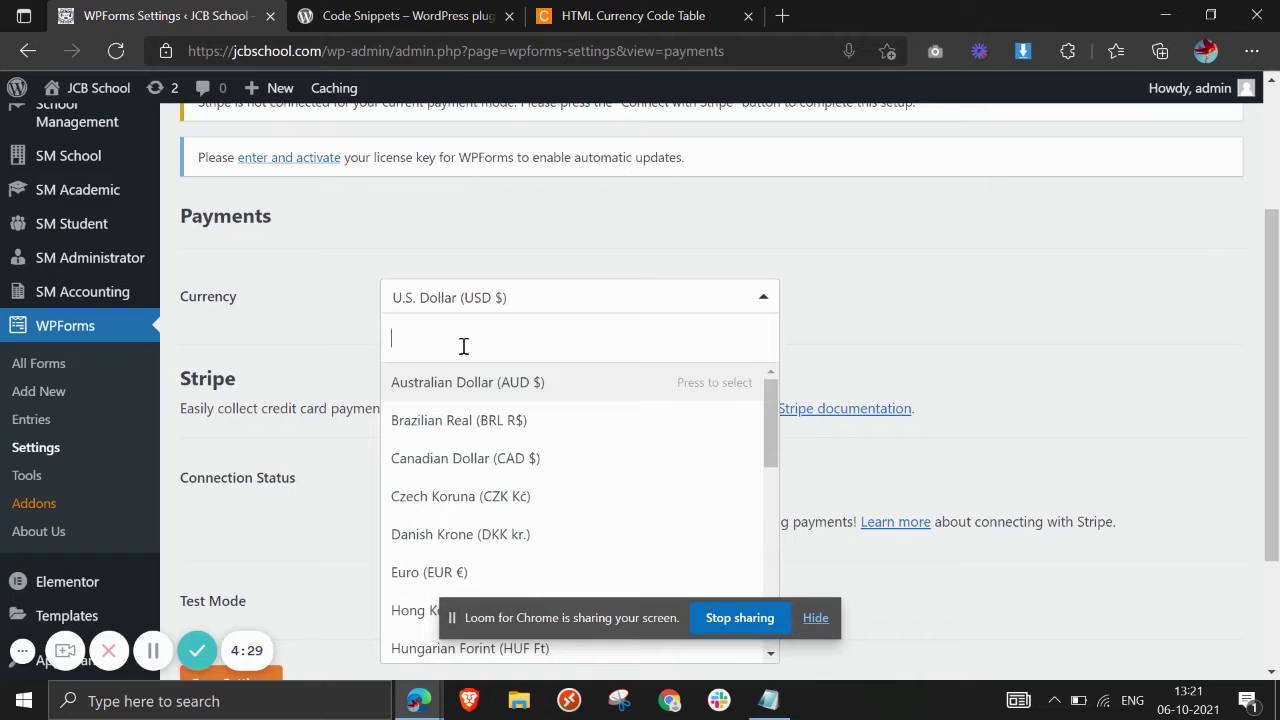
scroll(517, 455, down, 2)
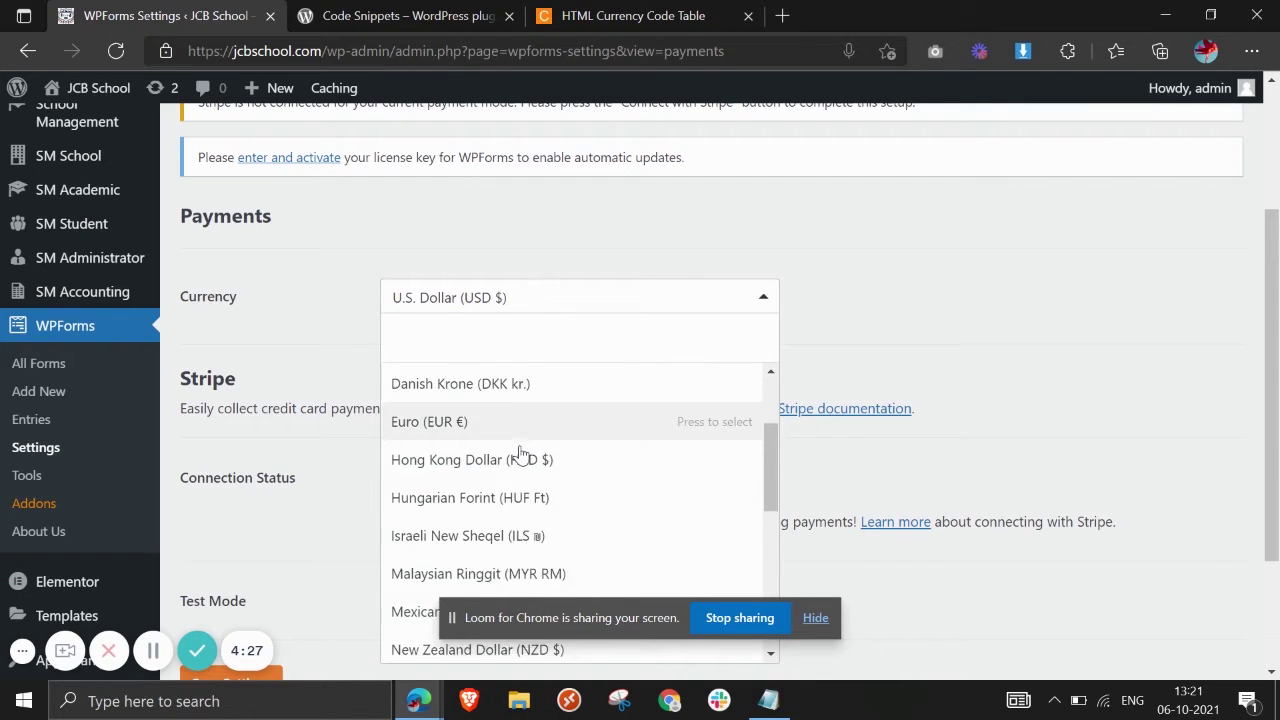
scroll(517, 455, down, 1)
scroll(519, 453, down, 2)
scroll(519, 453, down, 3)
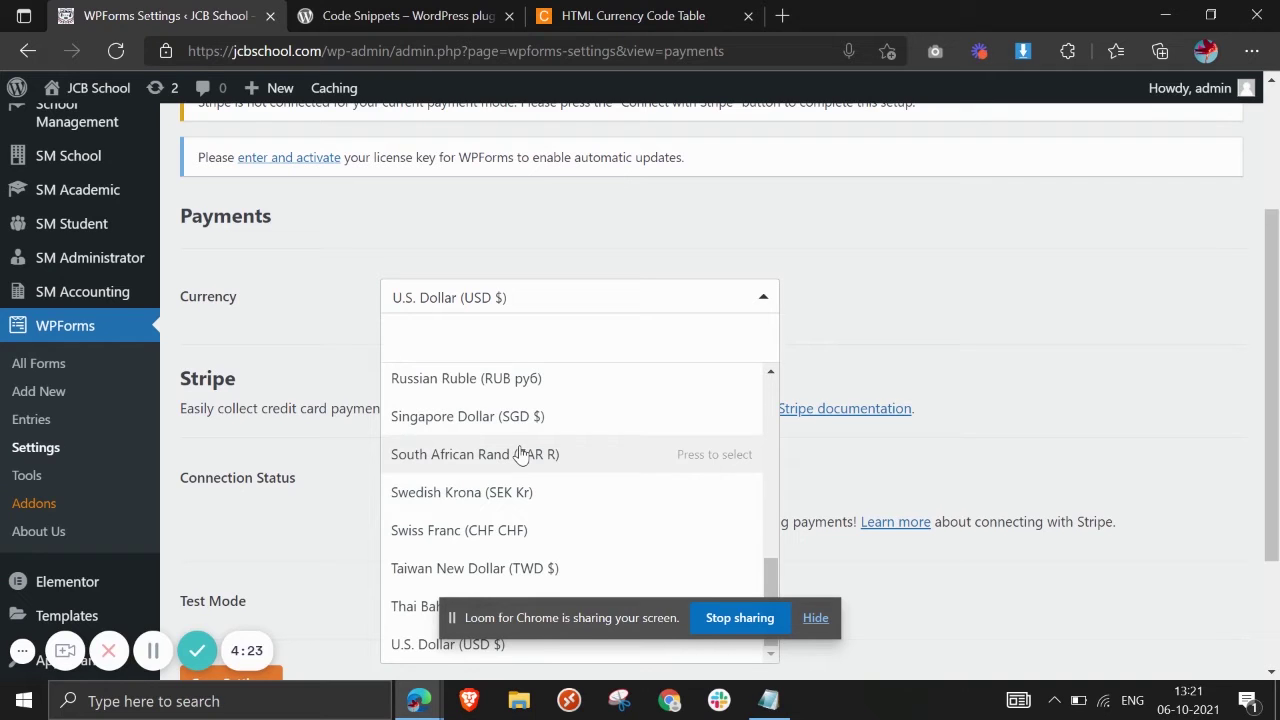
text(P)
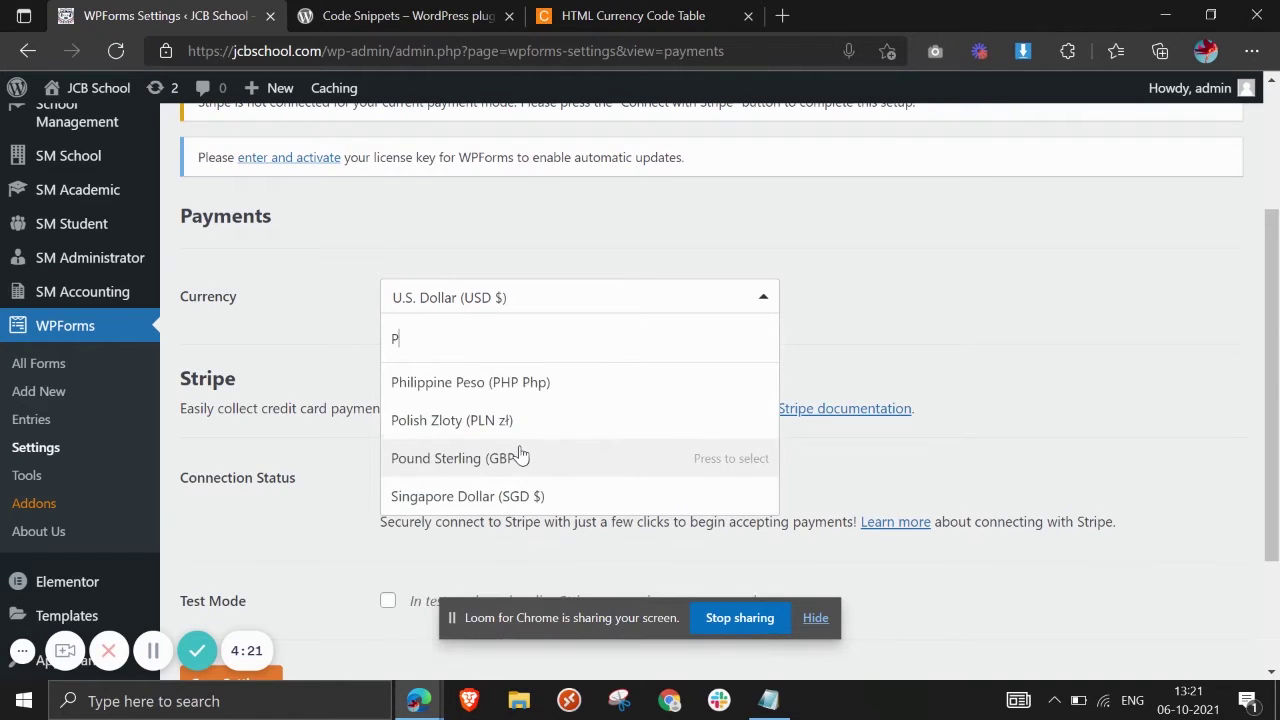
text(aki)
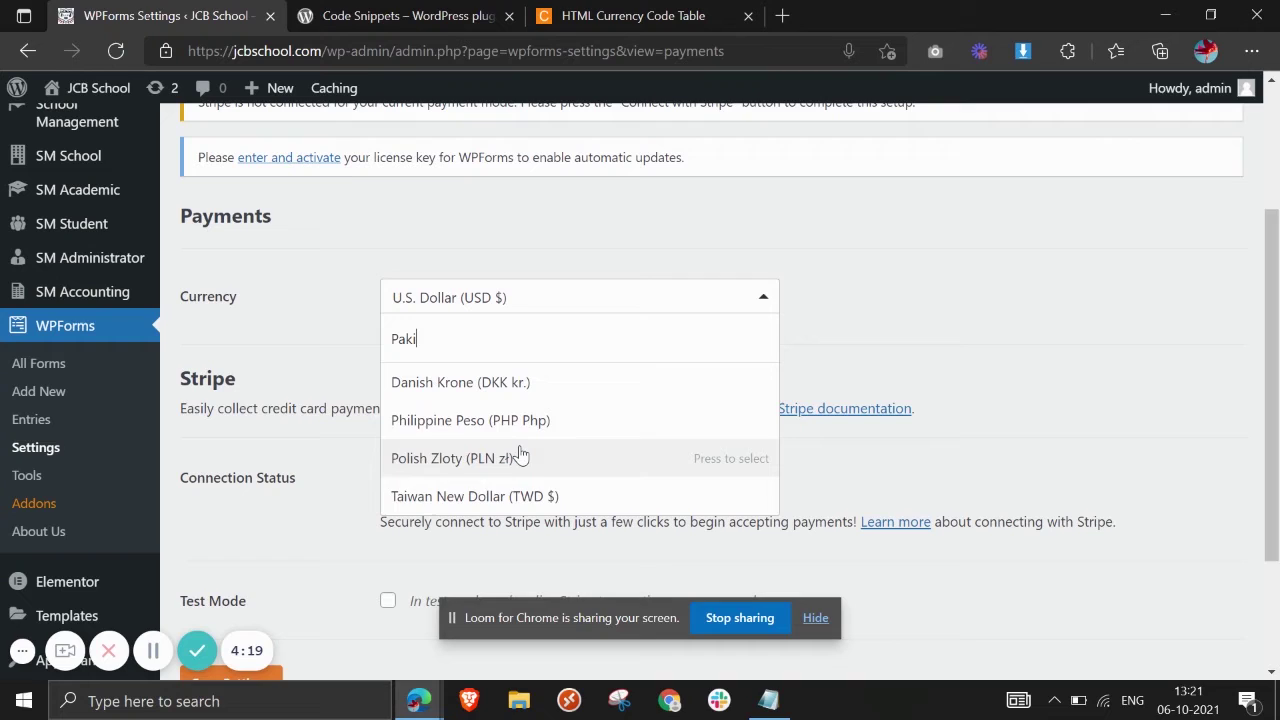
text(s)
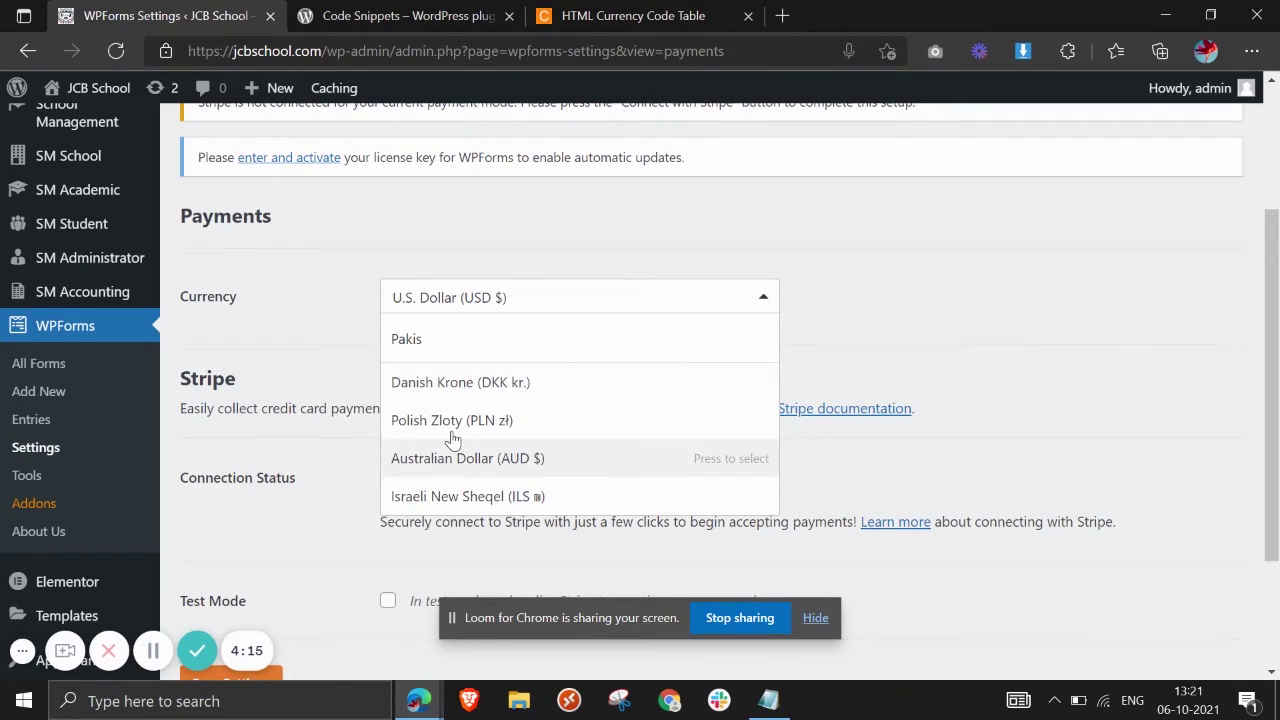
double_click(500, 351)
text(Indi)
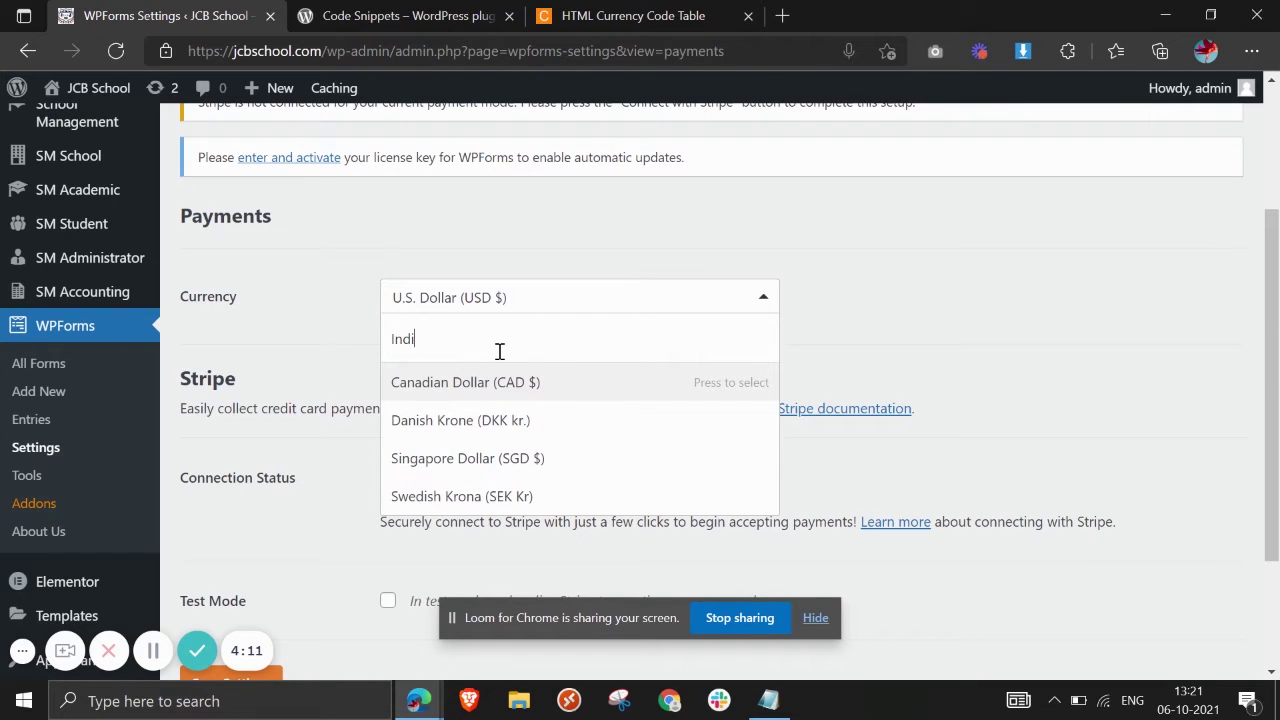
text(an)
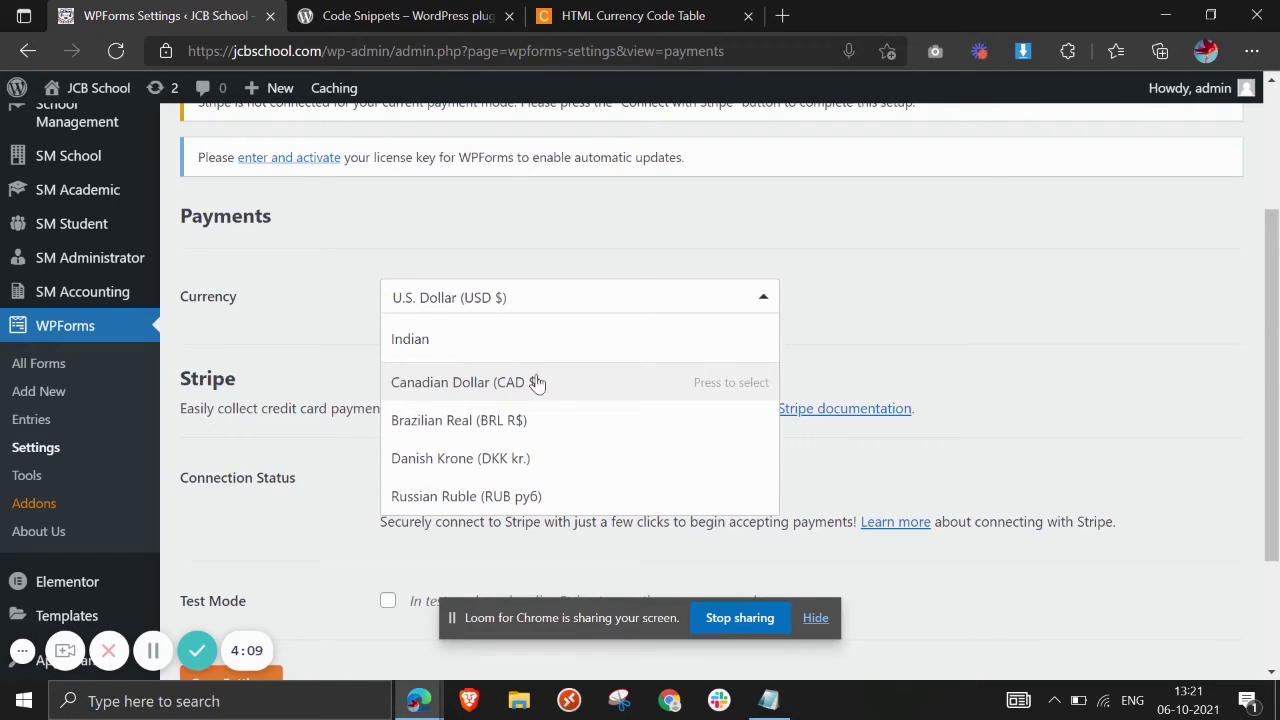
key(ctrl+a)
text(INR)
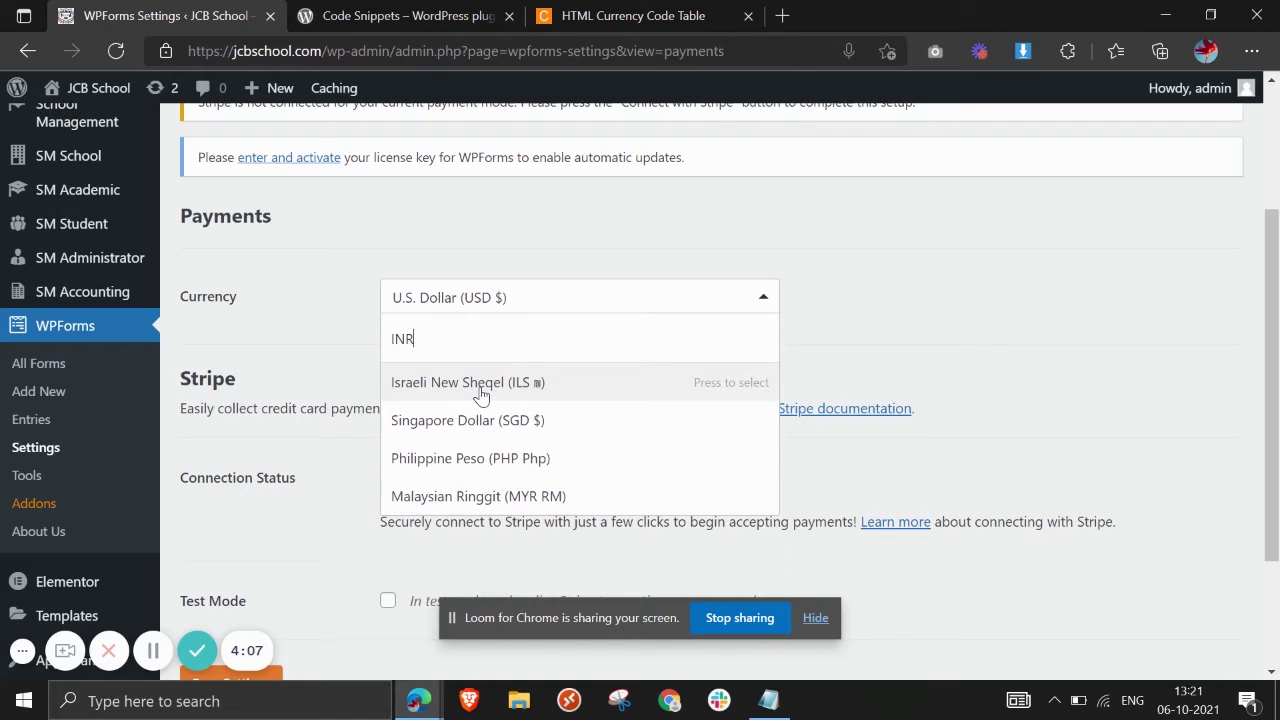
key(ctrl+a)
key(BackSpace)
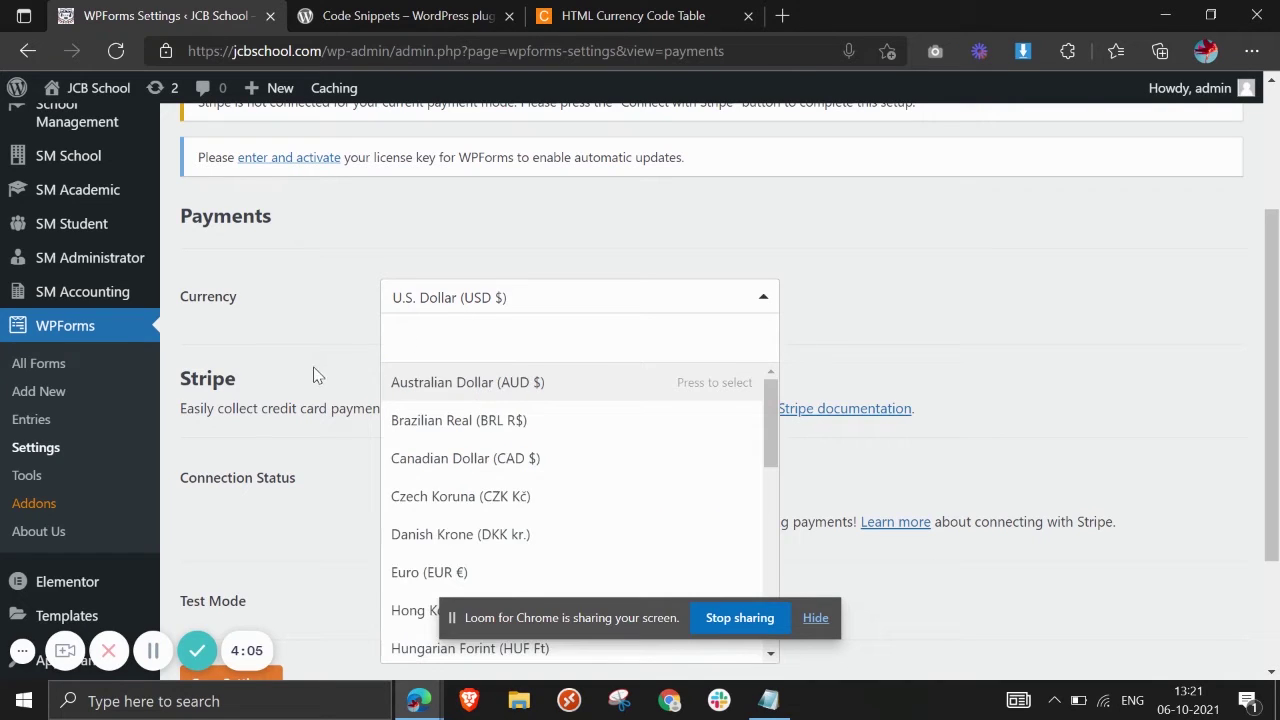
click(487, 310)
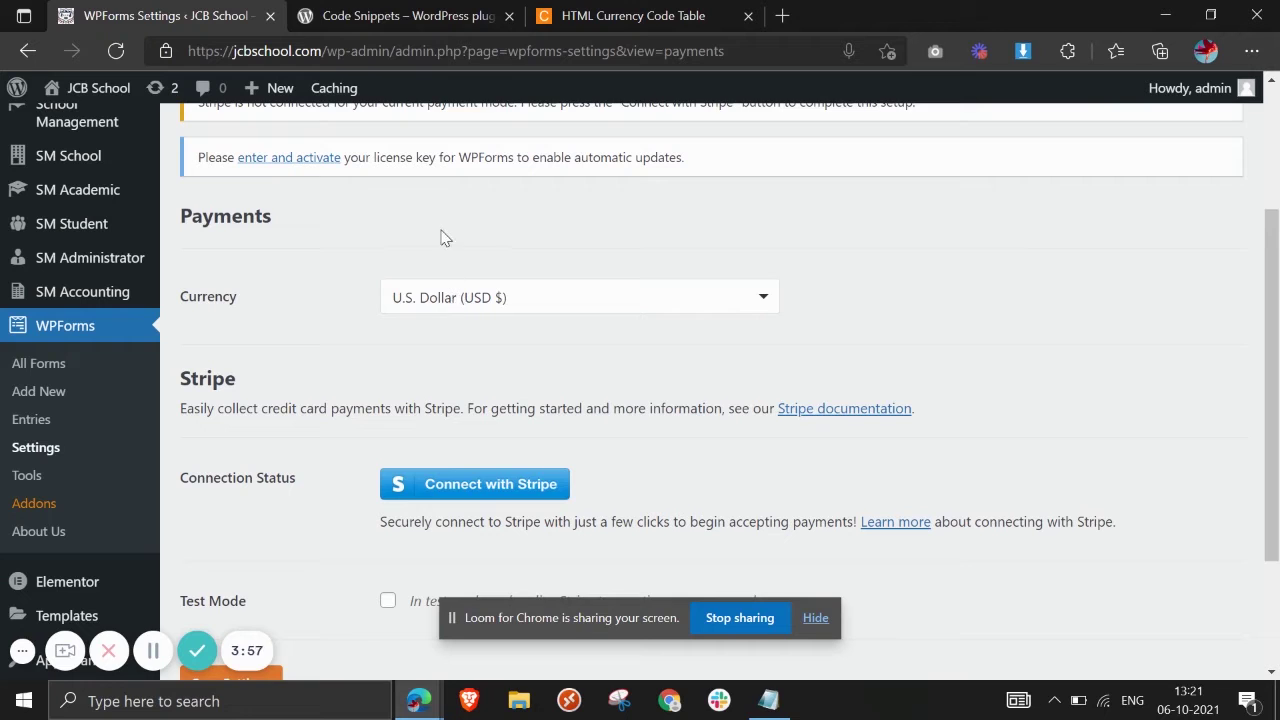
Step: Copy the 'Code Snippets' plugin name from WordPress.org and return to WPForms settings
click(418, 8)
scroll(480, 309, down, 3)
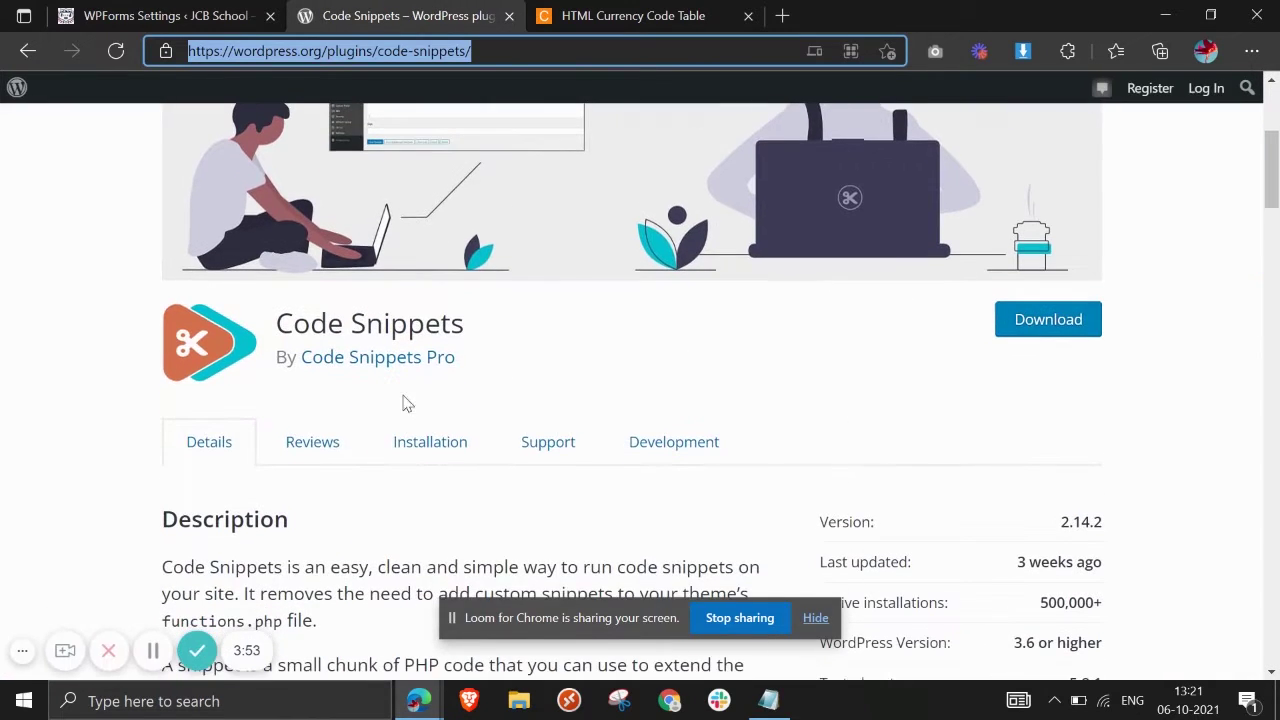
triple_click(375, 328)
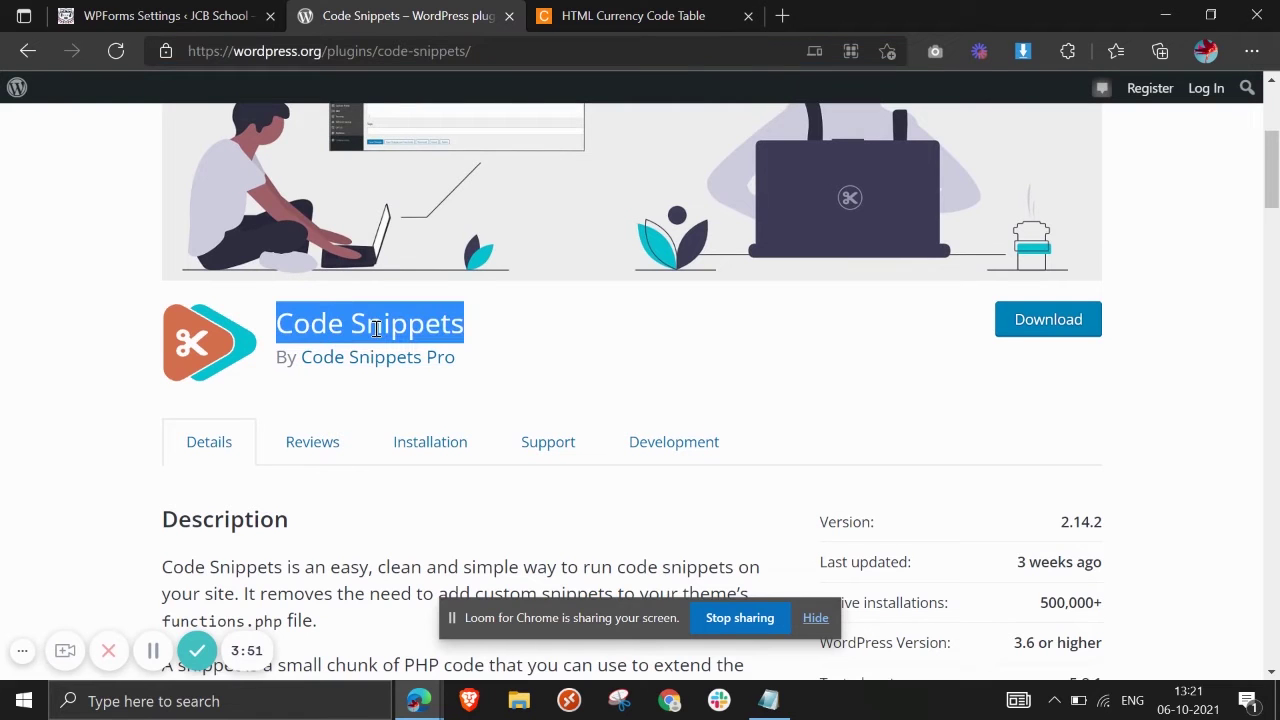
right_click(375, 328)
click(490, 237)
click(200, 15)
scroll(173, 339, down, 2)
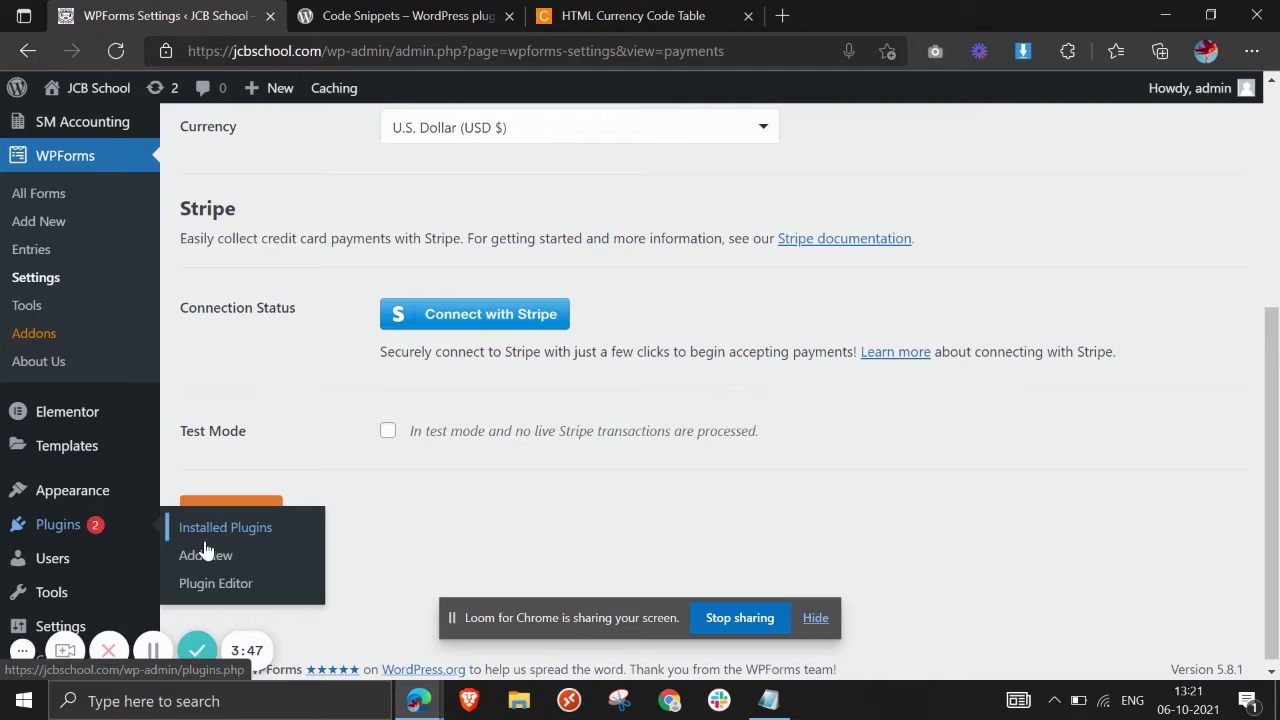
Step: Search Add Plugins for 'Code Snippets' and install it
middle_click(210, 555)
click(437, 8)
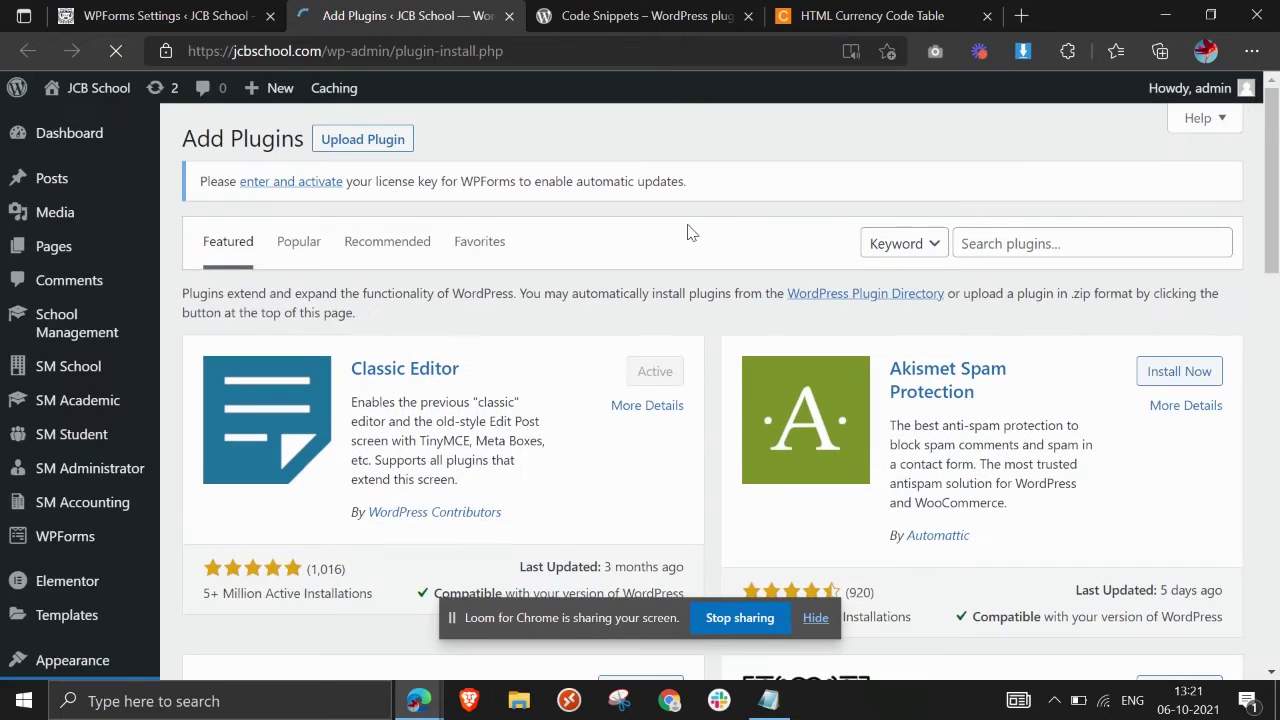
click(1012, 242)
text(Code Snippets)
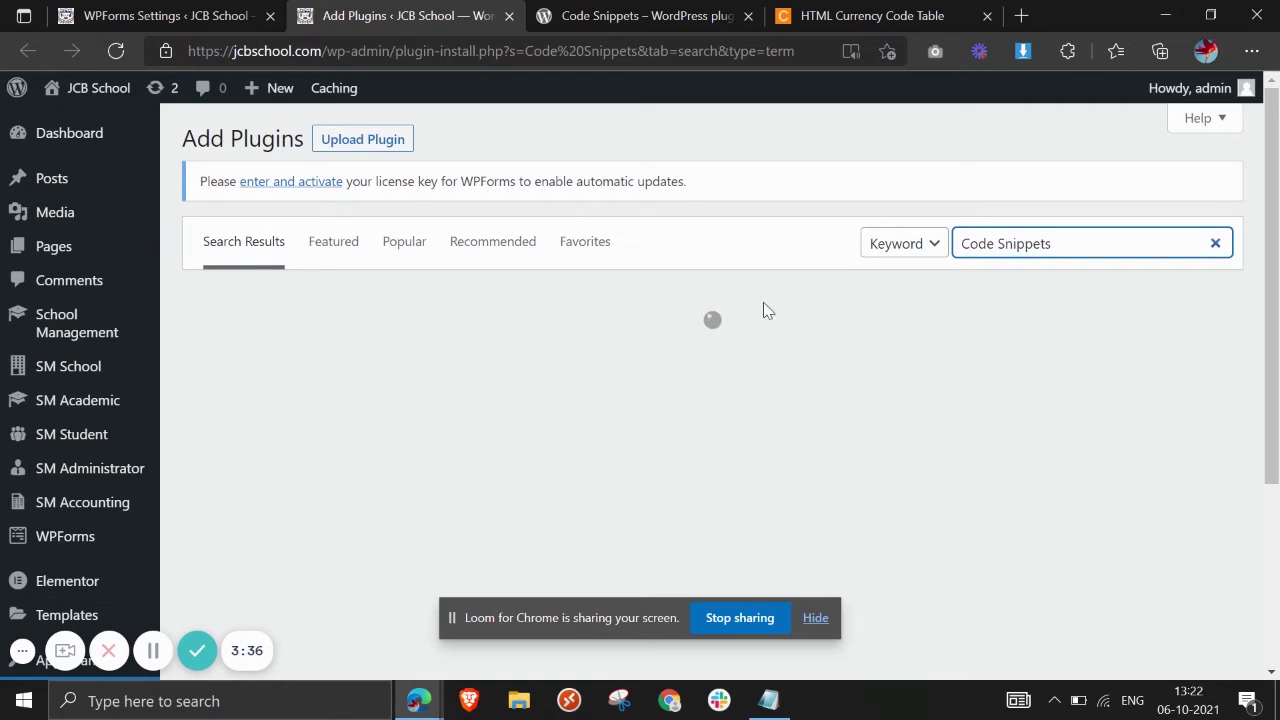
click(633, 362)
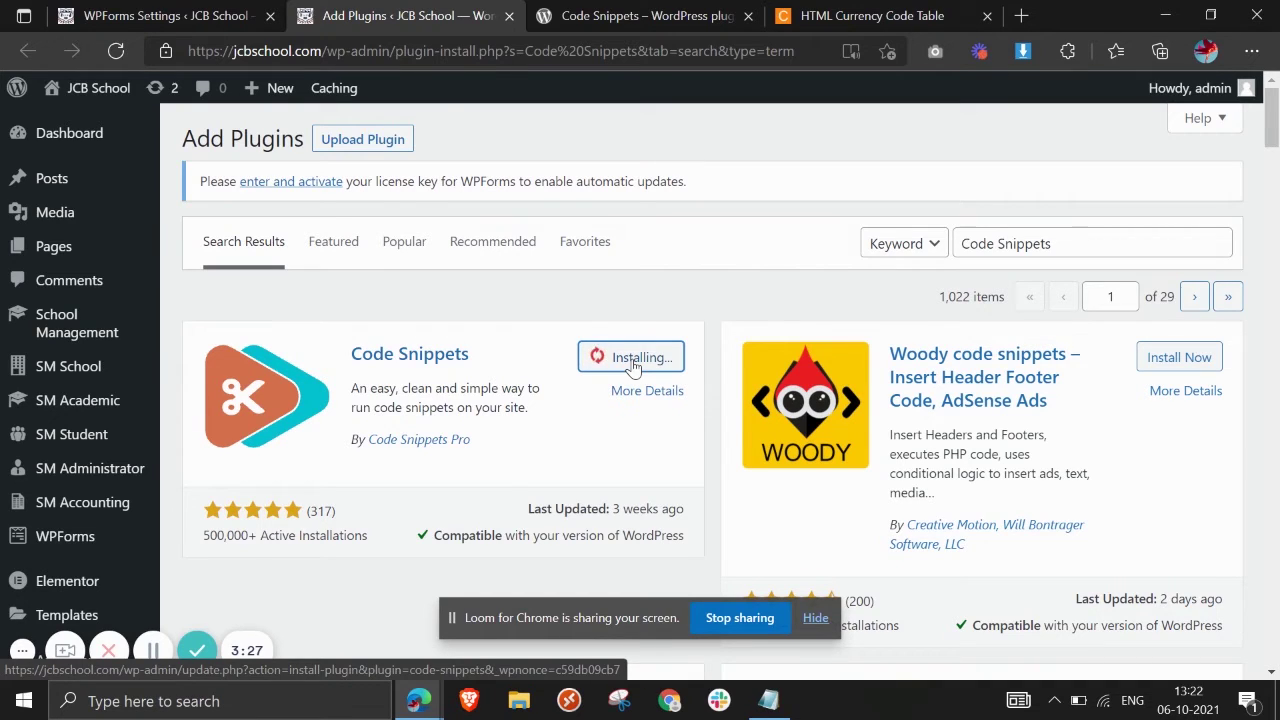
Step: Activate Code Snippets and scroll the Plugins page to its new Snippets menu
scroll(378, 340, down, 1)
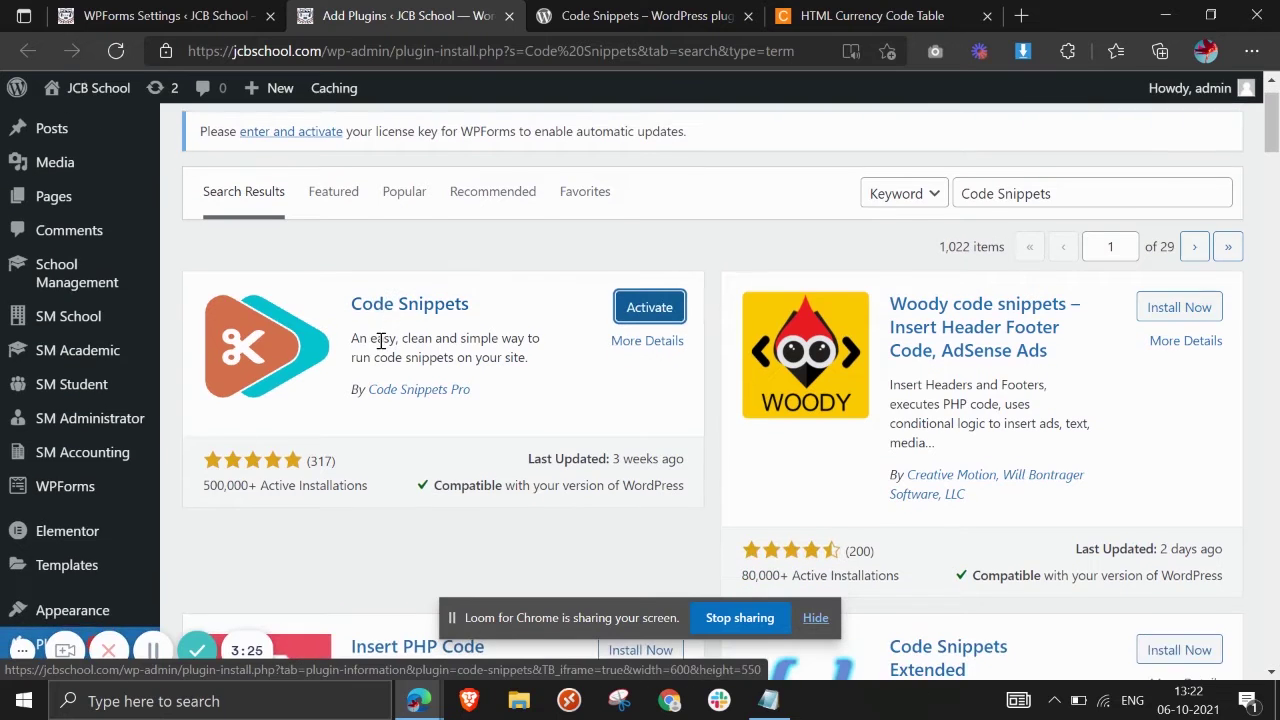
scroll(123, 530, down, 2)
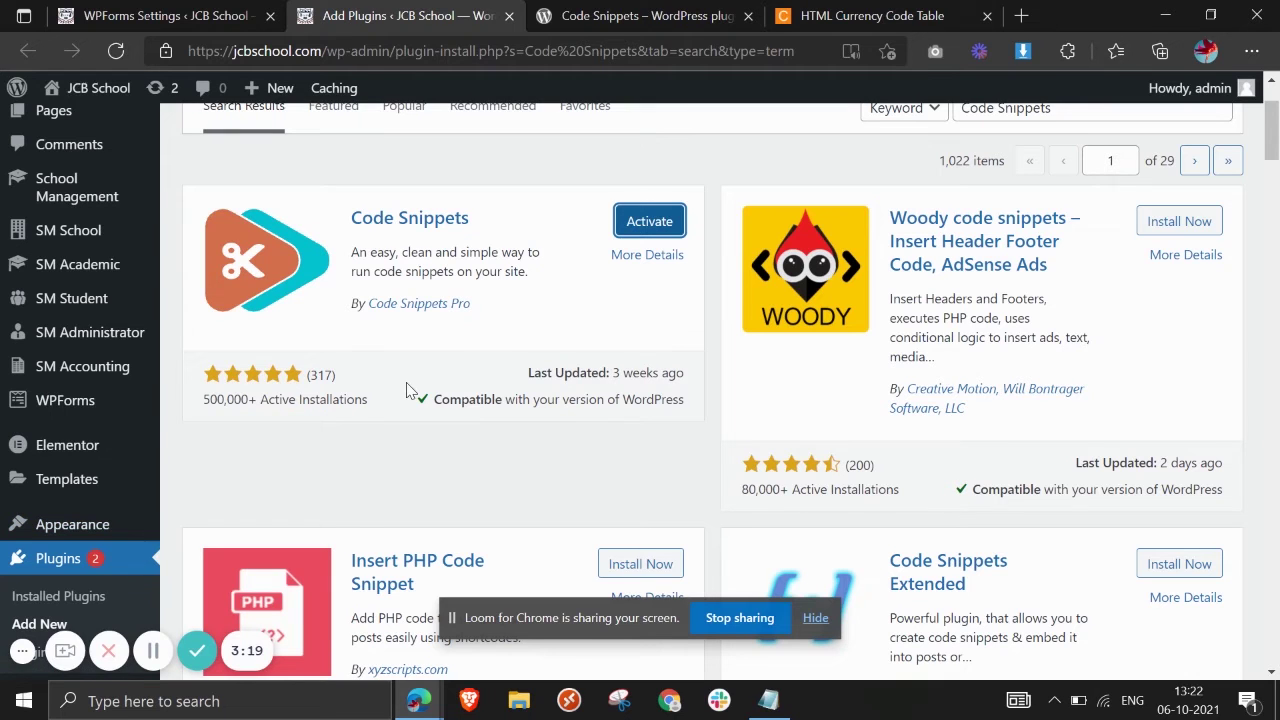
scroll(216, 397, up, 1)
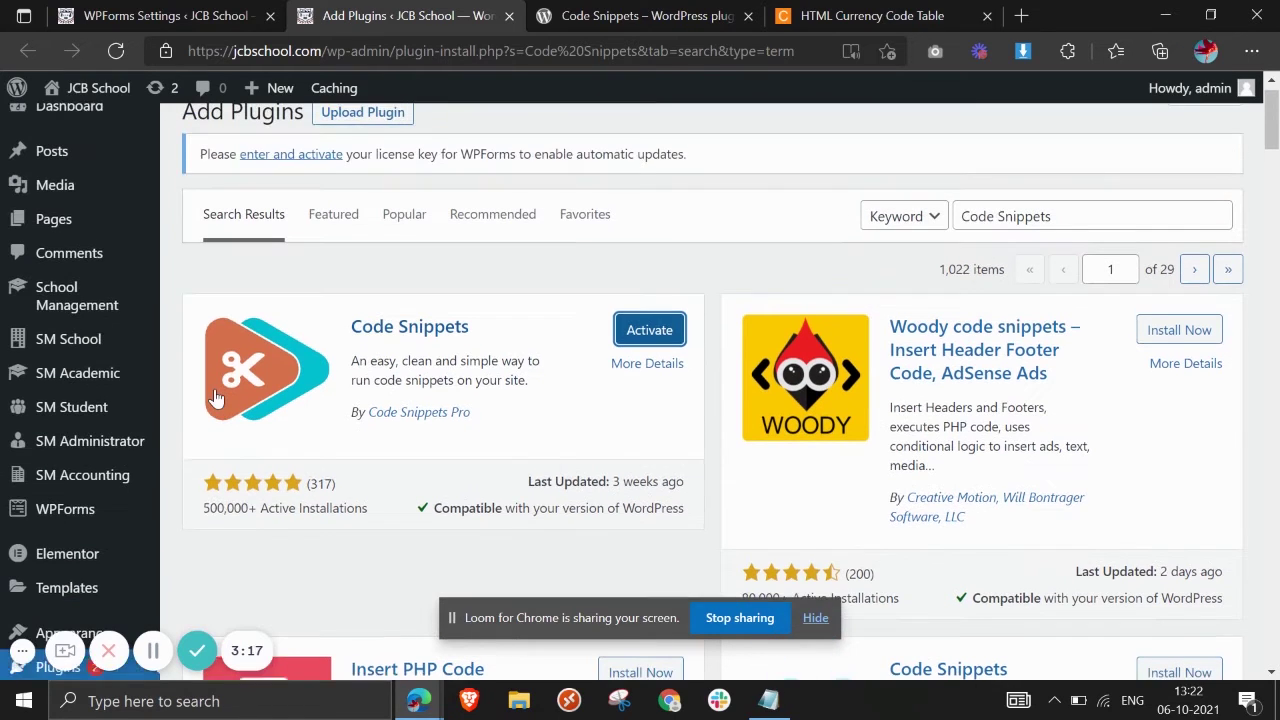
scroll(100, 380, down, 2)
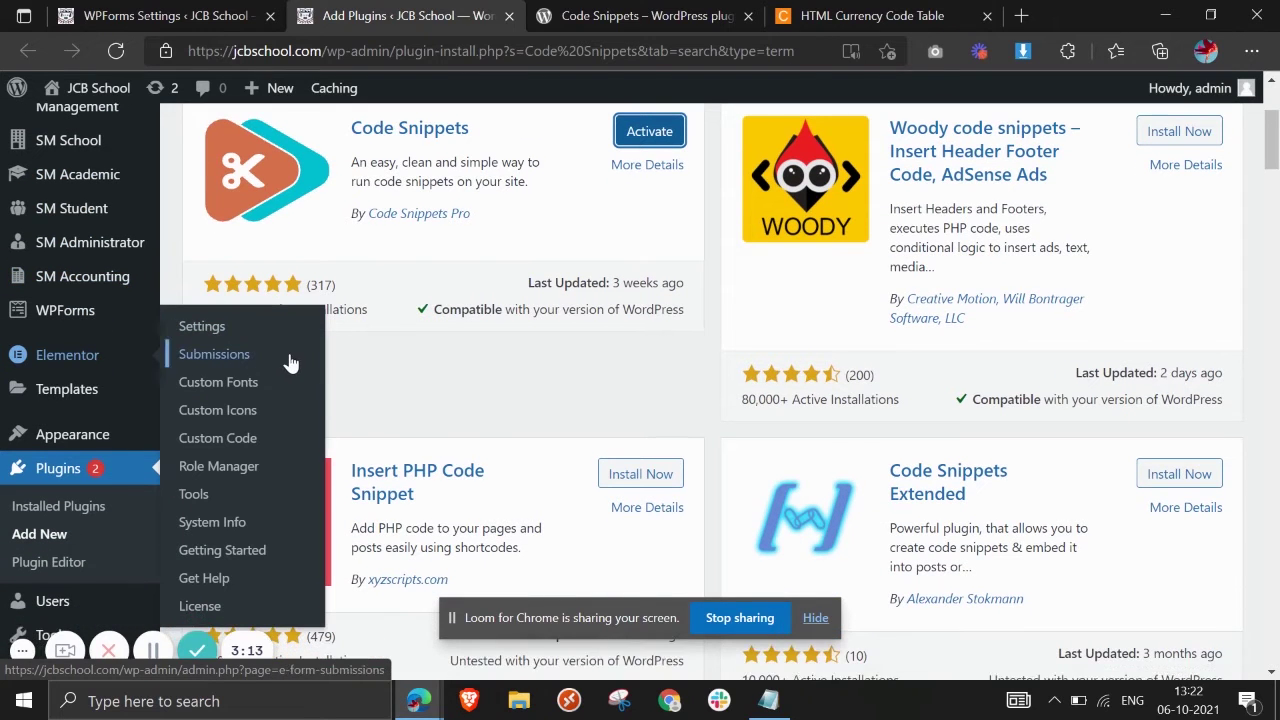
scroll(289, 362, up, 1)
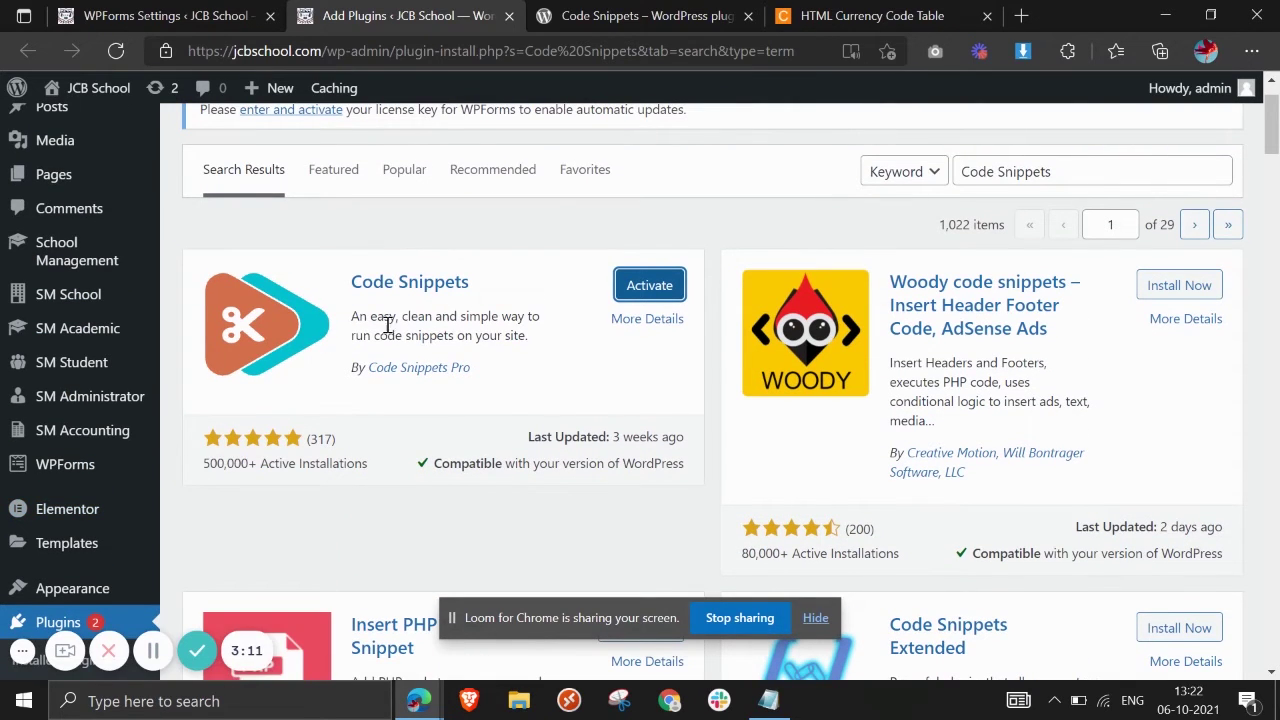
click(634, 288)
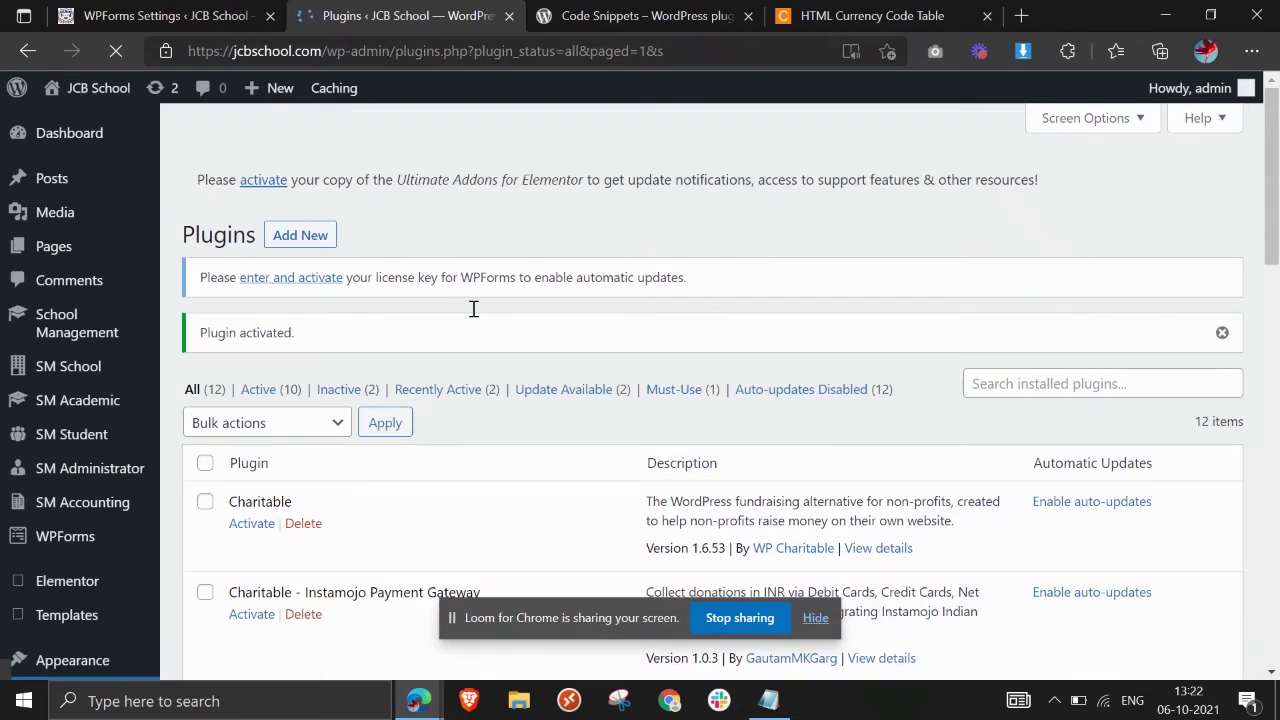
scroll(474, 310, down, 1)
scroll(474, 310, down, 1)
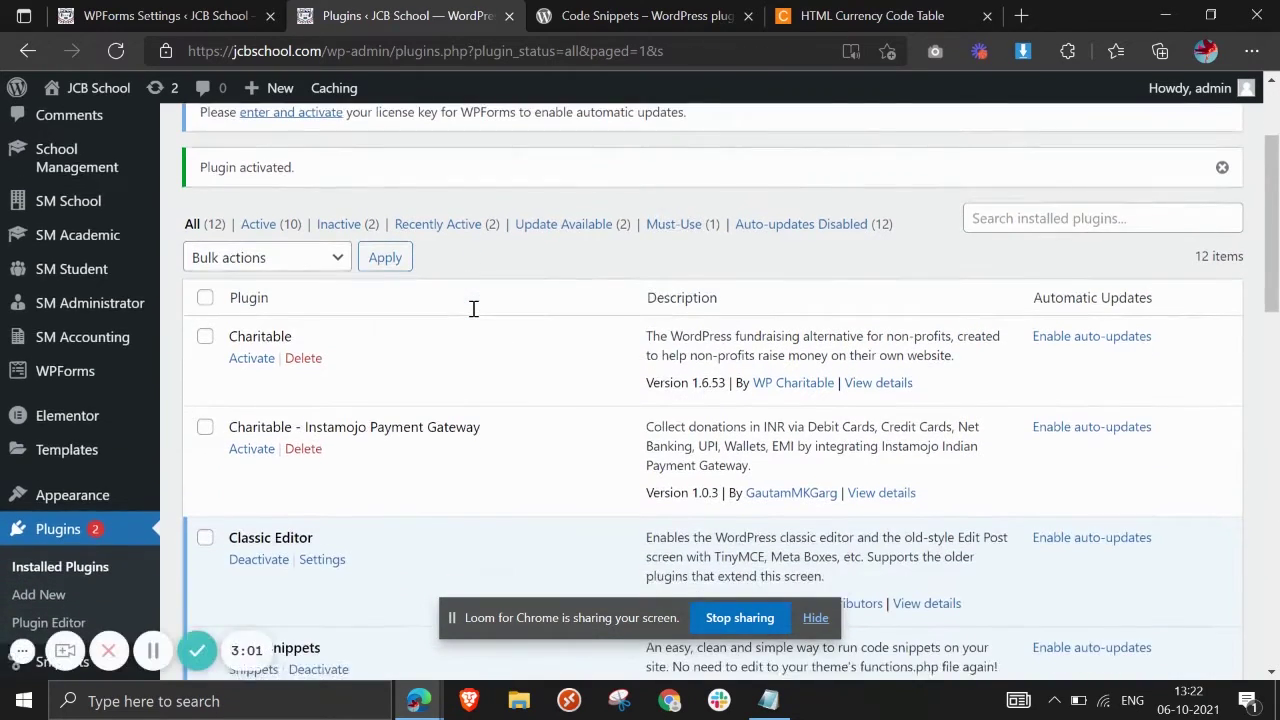
scroll(474, 310, down, 2)
mouse_move(62, 516)
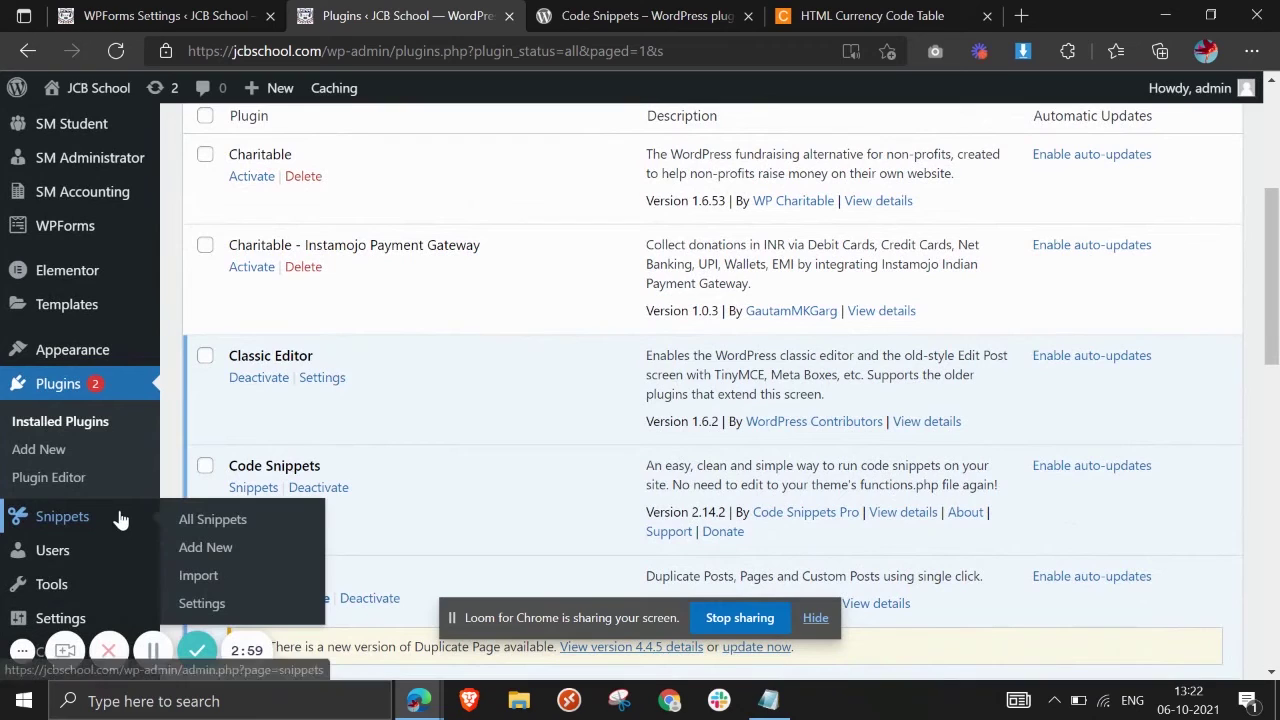
Step: Create a new snippet via Snippets > Add New, titled 'Indian Custom Currency - INR'
click(219, 550)
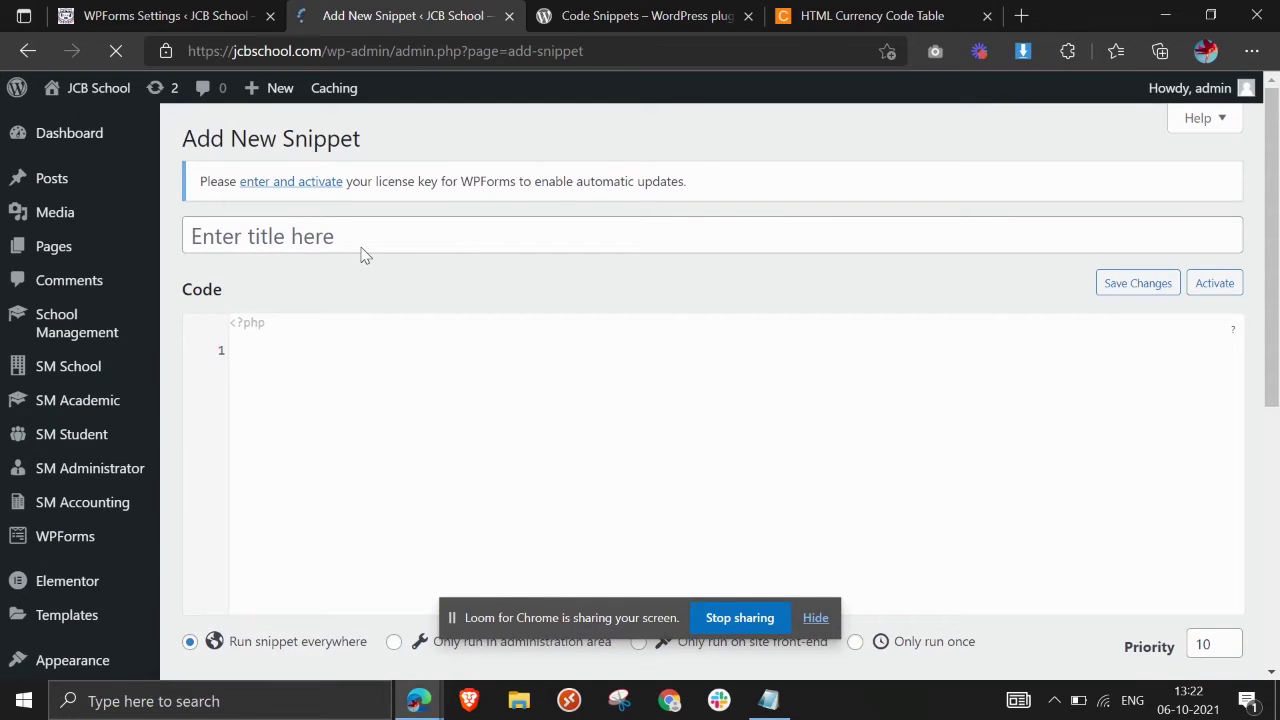
click(362, 248)
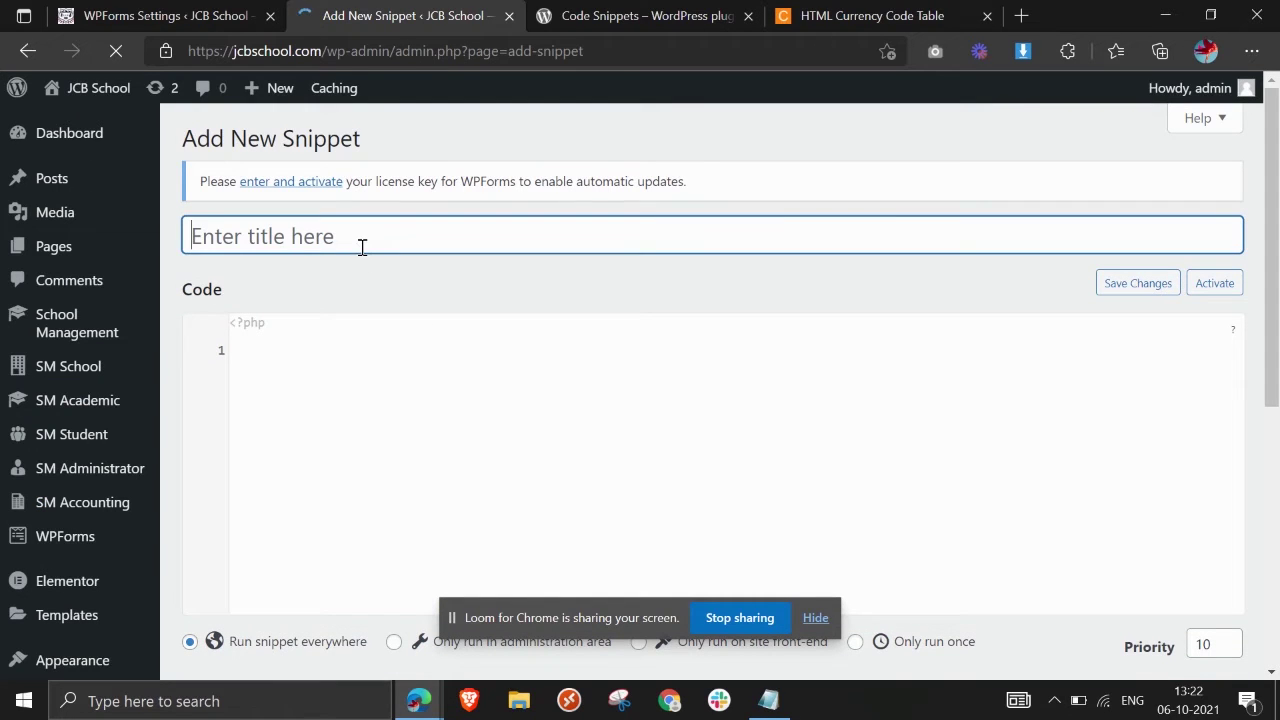
text(Ru)
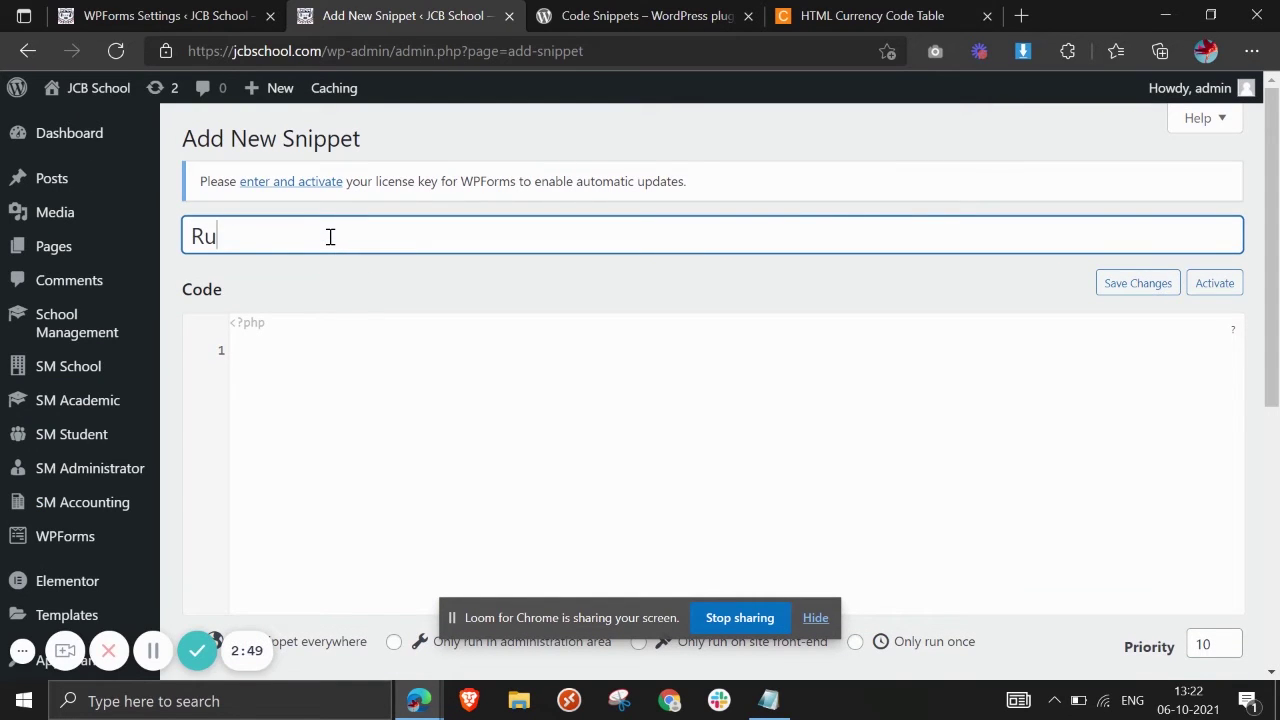
key(BackSpace)
key(BackSpace)
text(India)
text(n )
text(Custom )
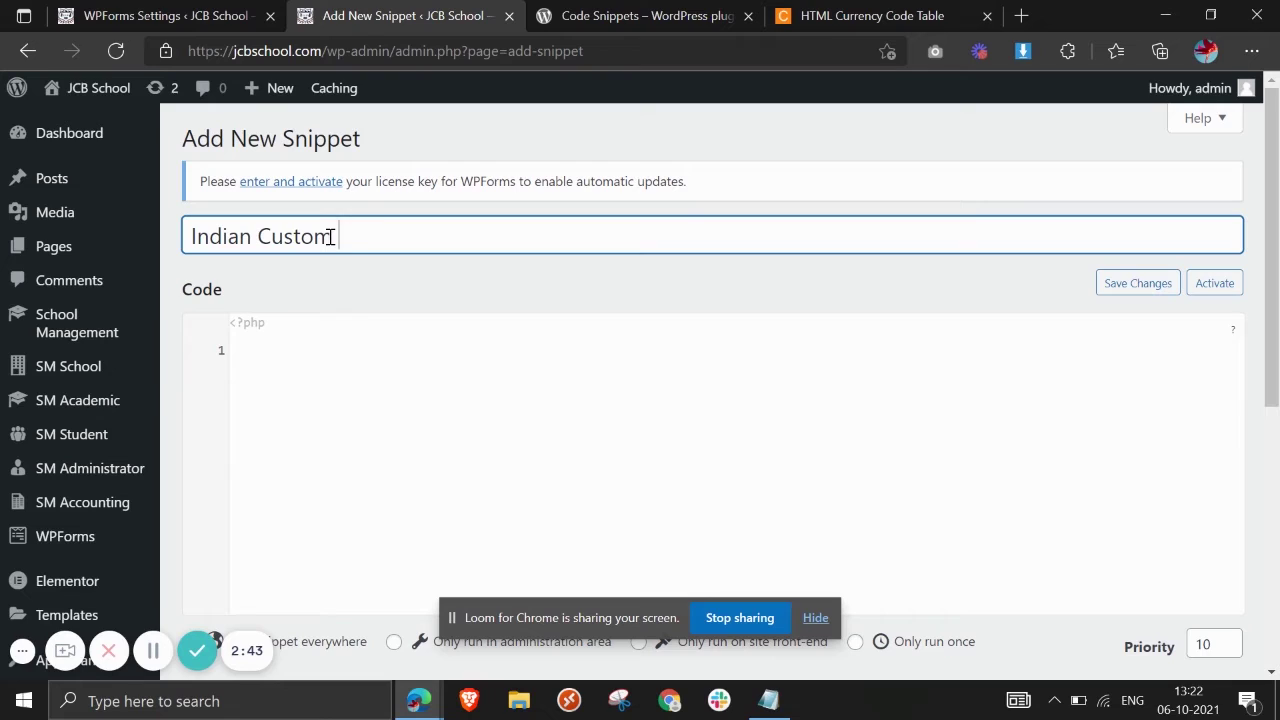
text(Currency )
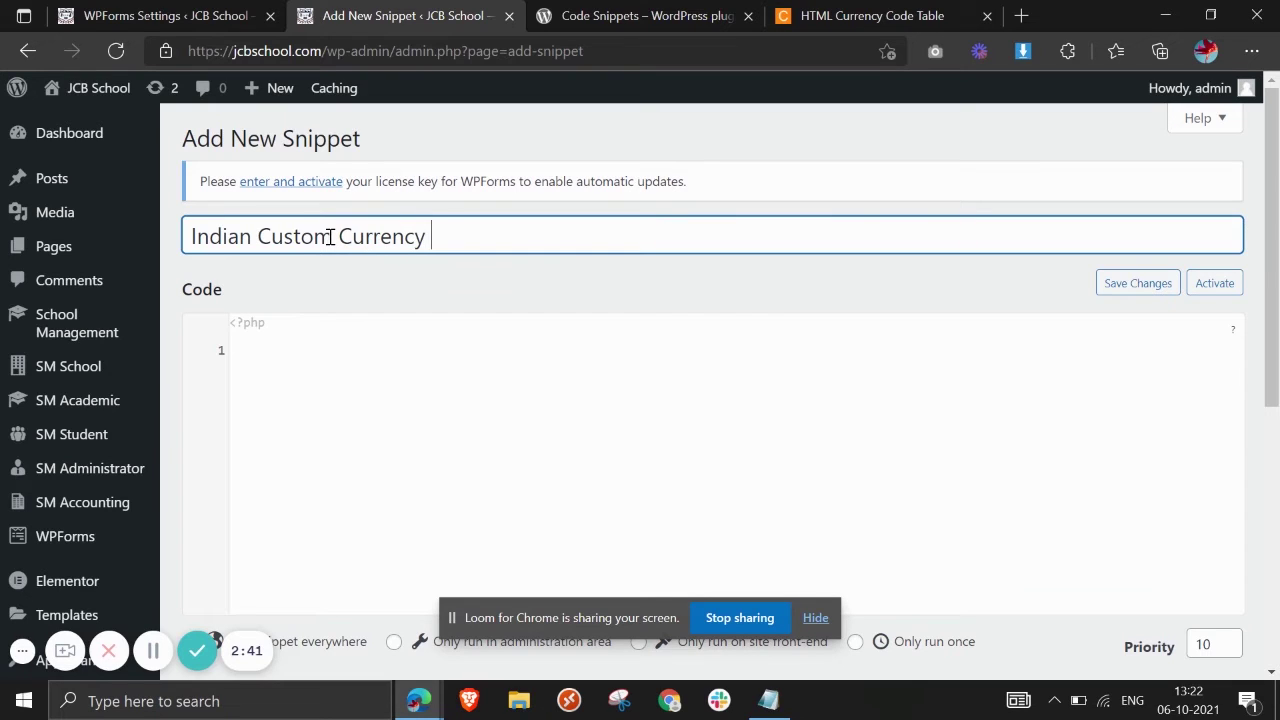
text(- INR)
key(ctrl+a)
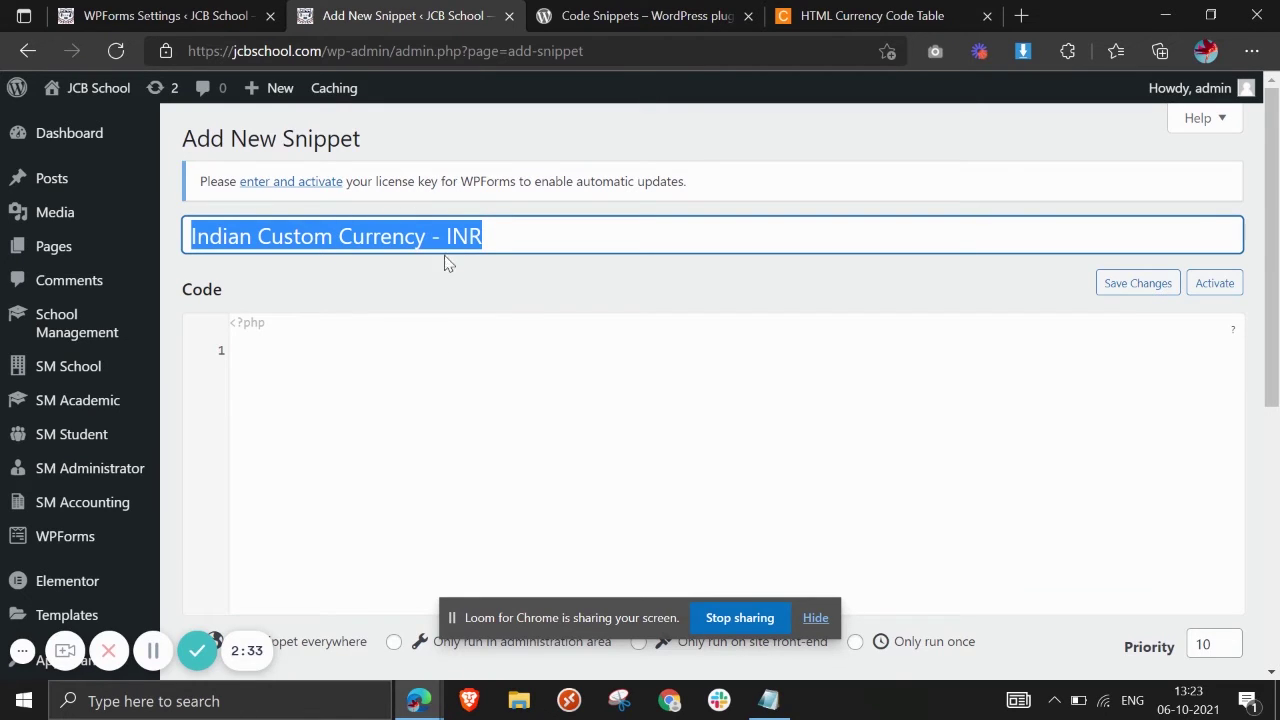
scroll(490, 330, down, 1)
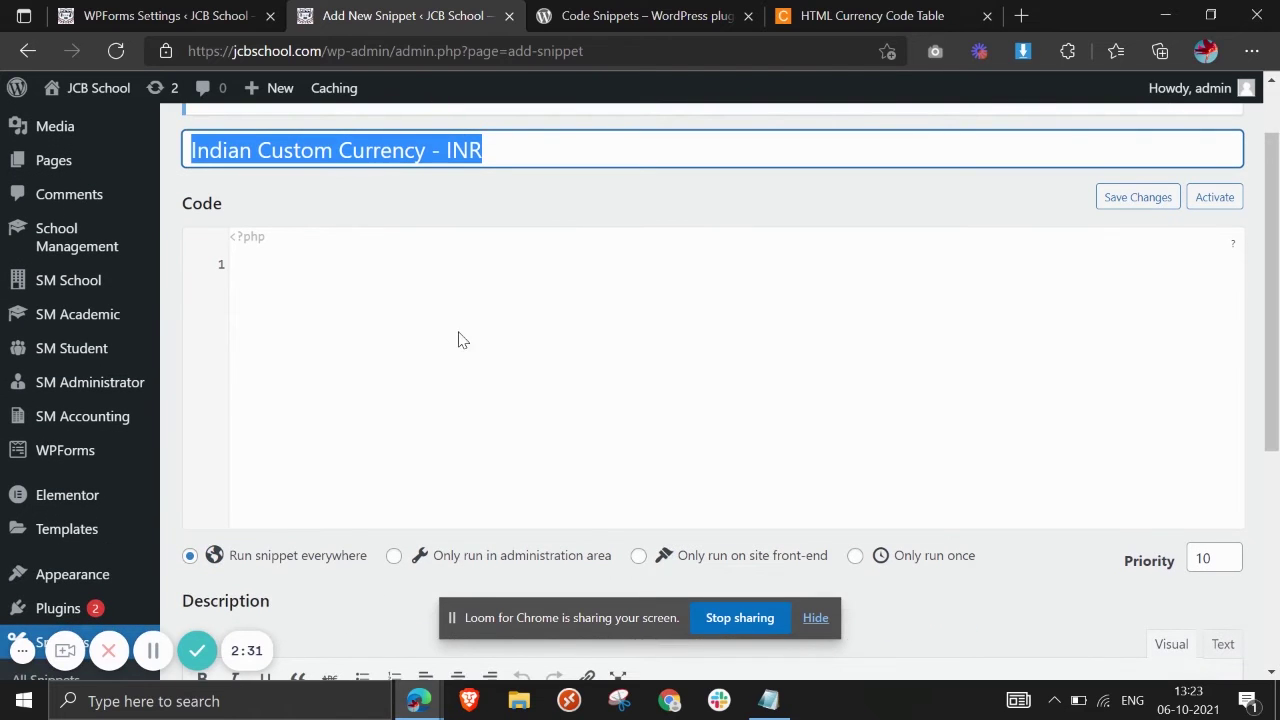
Step: Copy the INR currency PHP function from Notepad and paste it into the snippet's code area
click(376, 276)
click(792, 704)
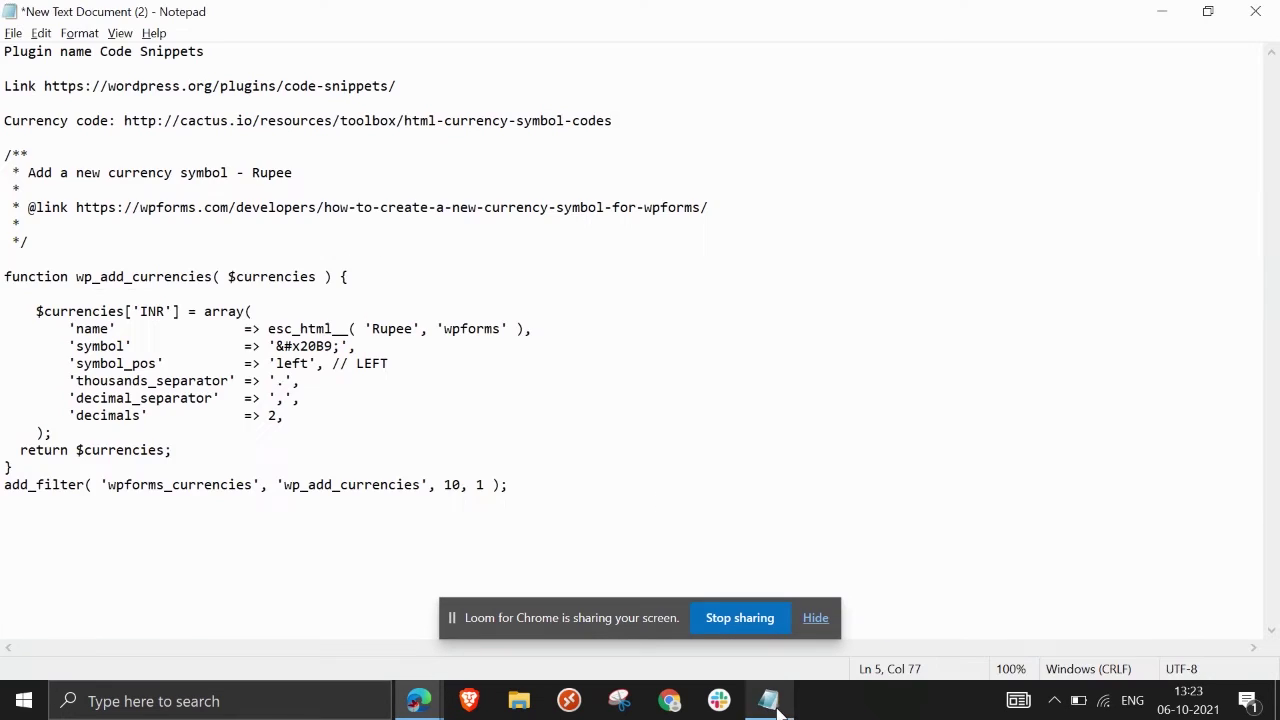
mouse_move(508, 485)
mouse_down()
mouse_move(414, 460)
mouse_move(177, 329)
mouse_move(3, 175)
mouse_move(3, 157)
mouse_up()
key(ctrl+c)
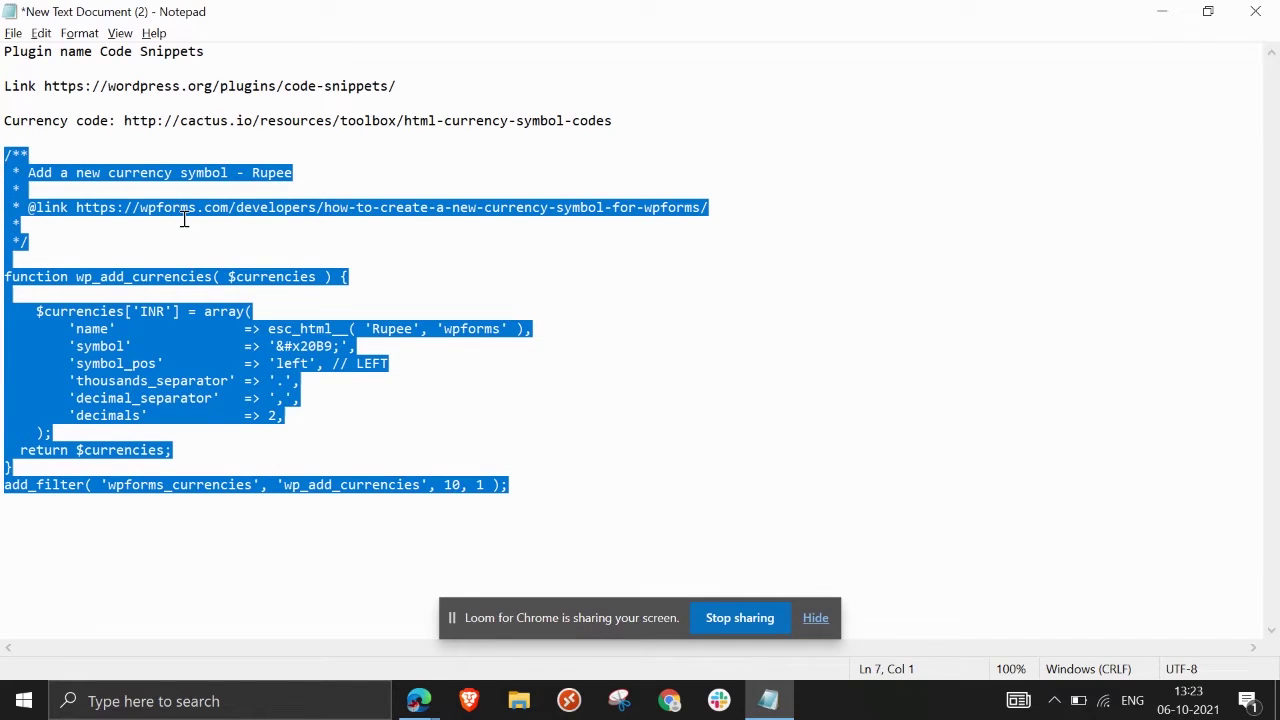
key(alt+Tab)
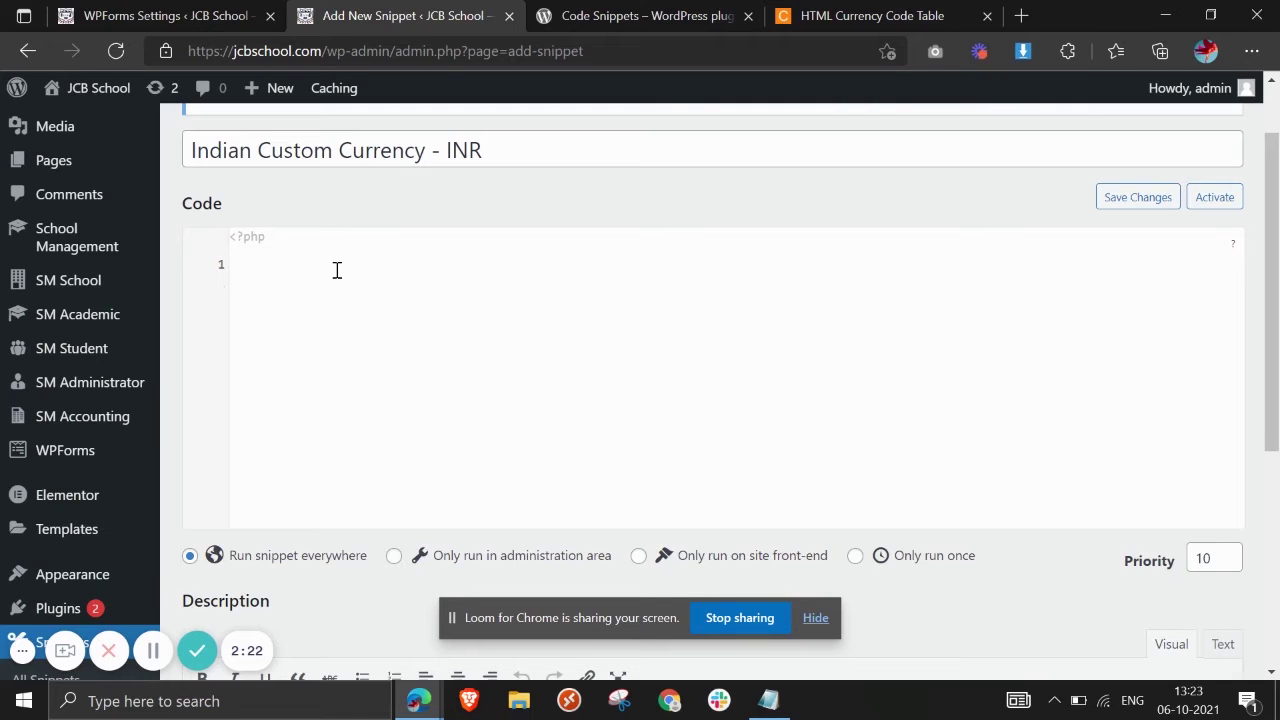
key(ctrl+v)
scroll(387, 342, down, 1)
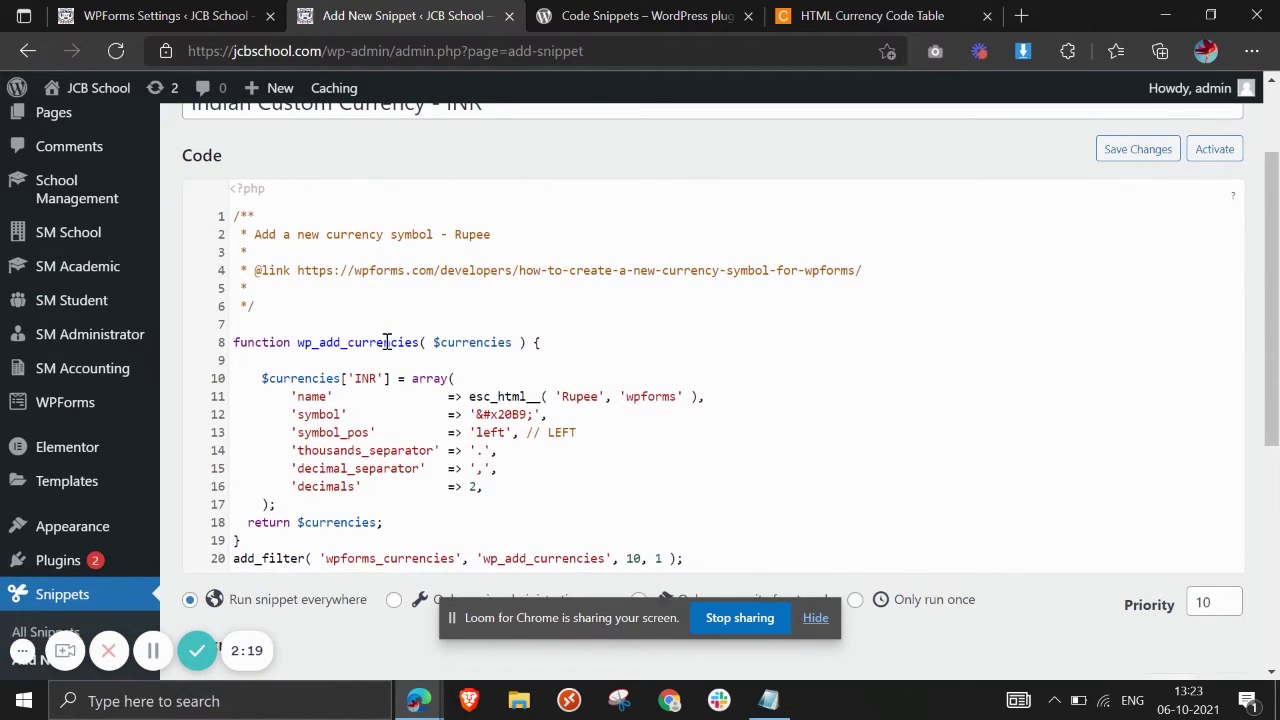
scroll(387, 342, up, 1)
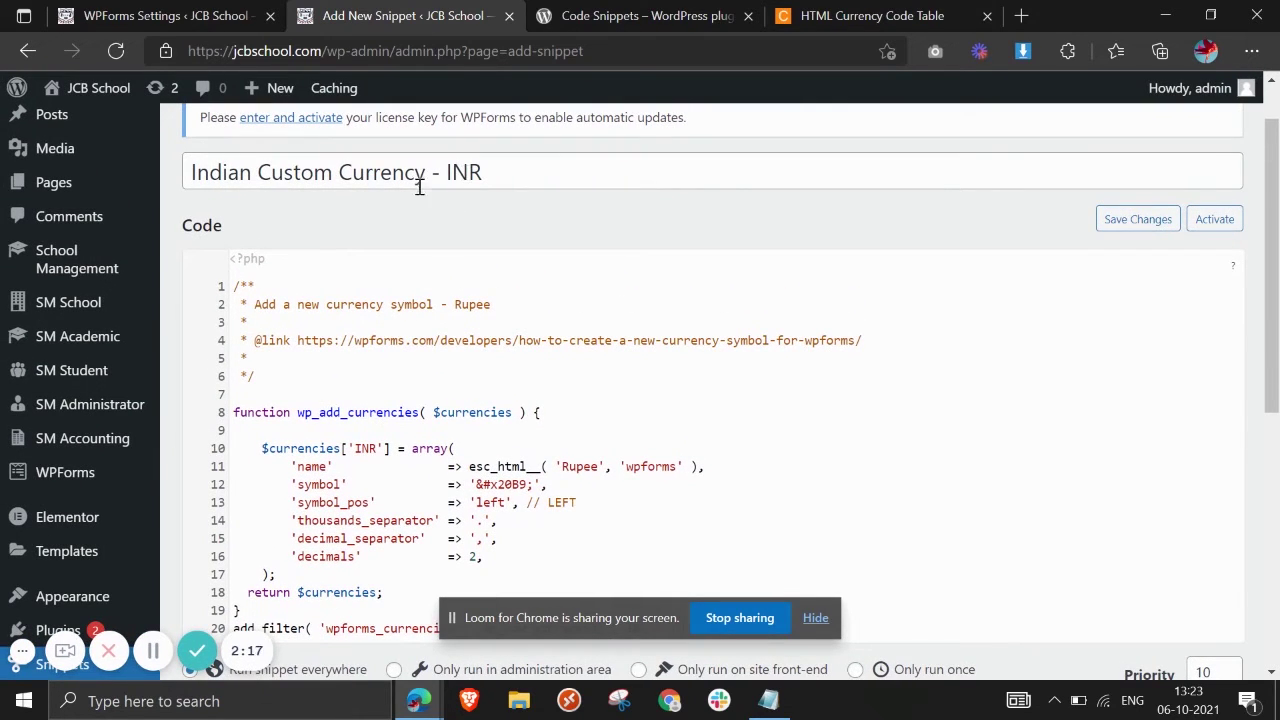
double_click(468, 305)
click(550, 484)
drag(492, 304, 454, 304)
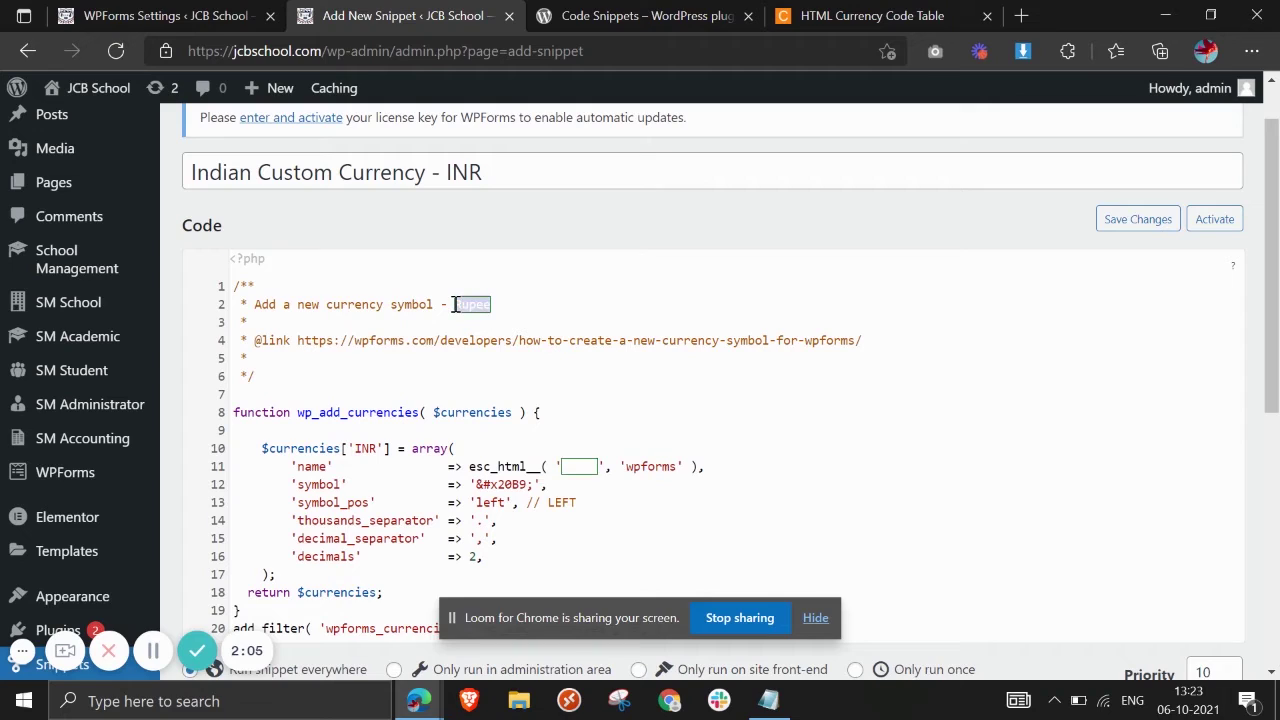
key(BackSpace)
text(Pakistan)
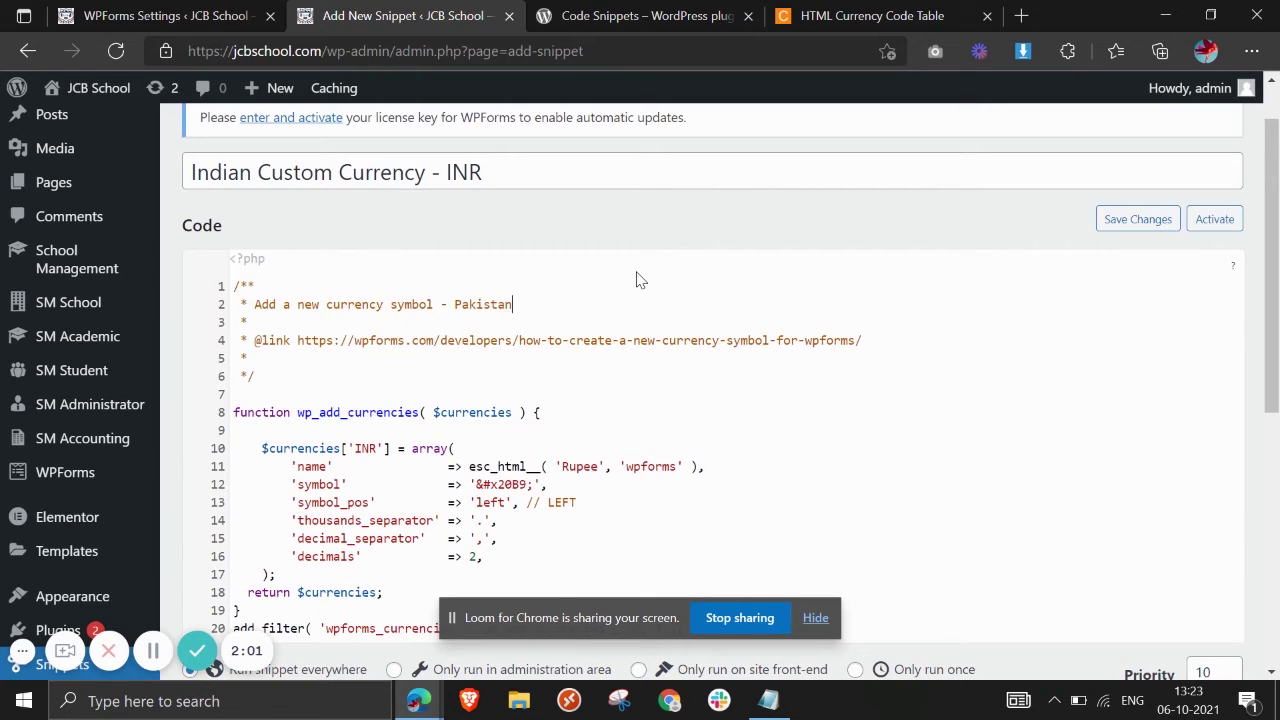
key(ctrl+shift+Left)
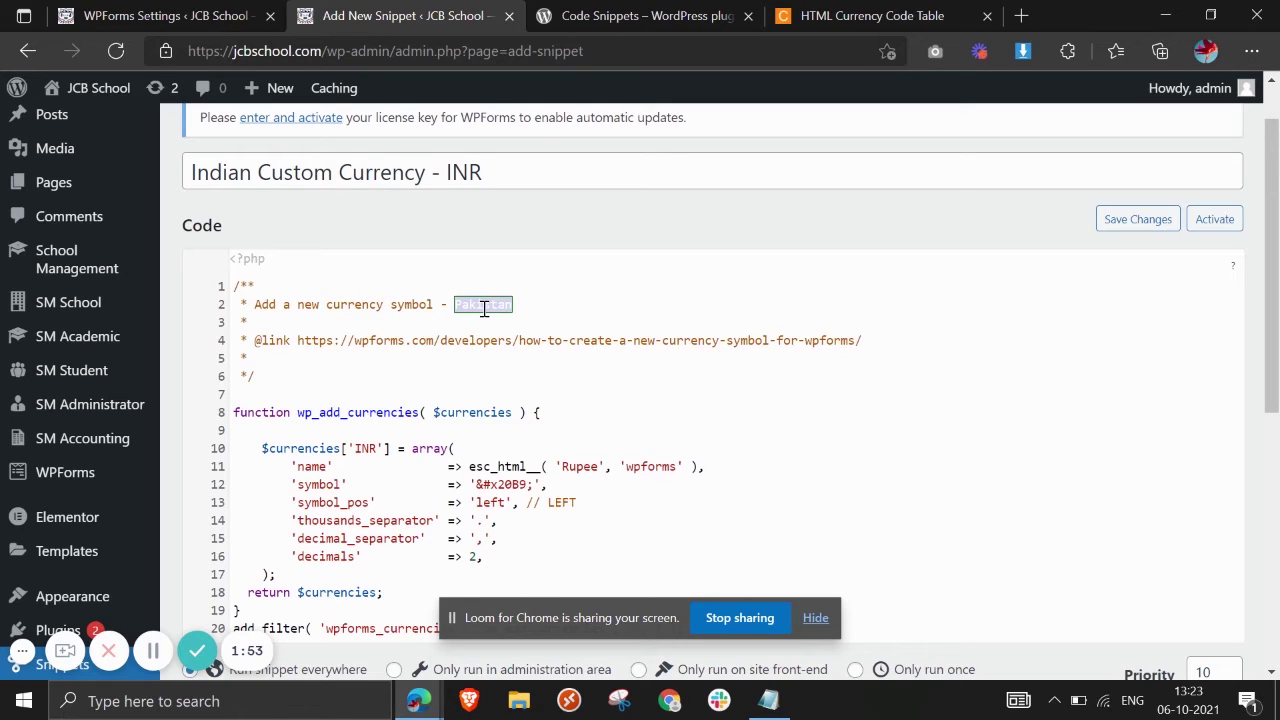
key(BackSpace)
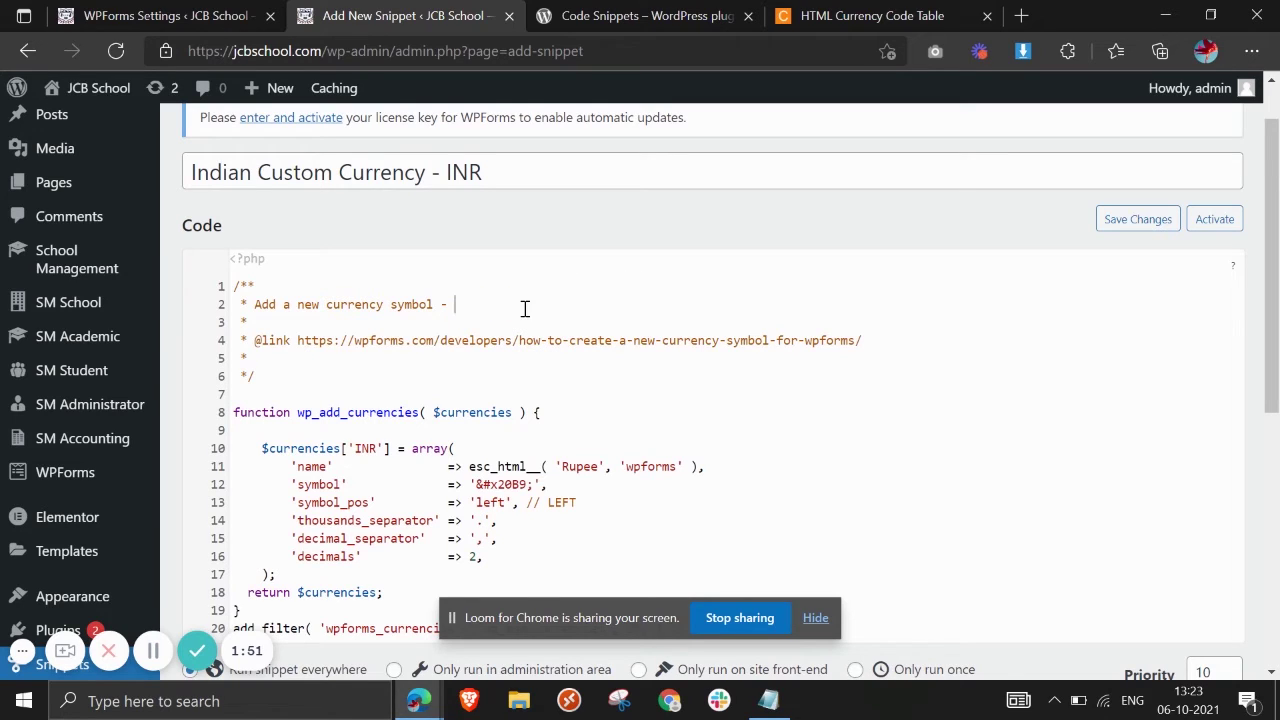
text(O)
key(BackSpace)
text(Rupee)
click(579, 431)
Step: Check the INR code on line 10 and remove the stray '1' from the snippet title
double_click(365, 448)
click(672, 176)
text(1)
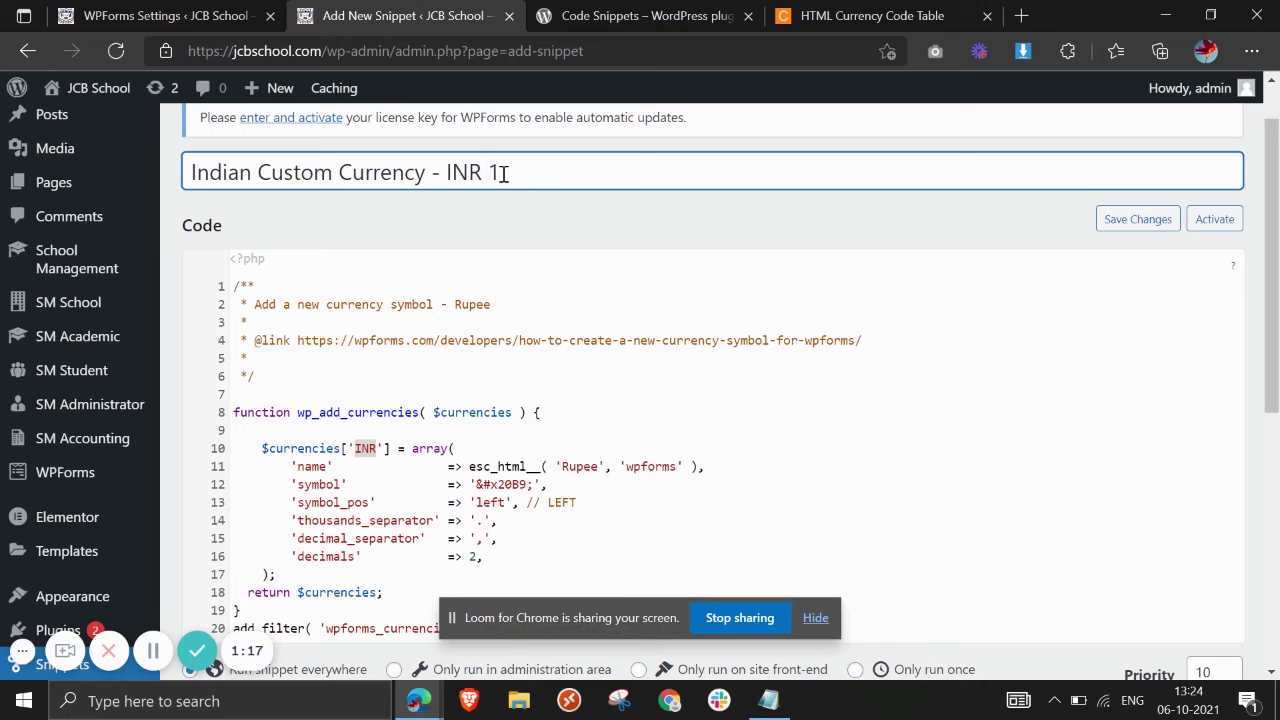
double_click(494, 174)
key(BackSpace)
Step: Inspect the symbol setting on line 12, then switch to the HTML Currency Code Table page
scroll(503, 507, down, 1)
scroll(470, 485, down, 1)
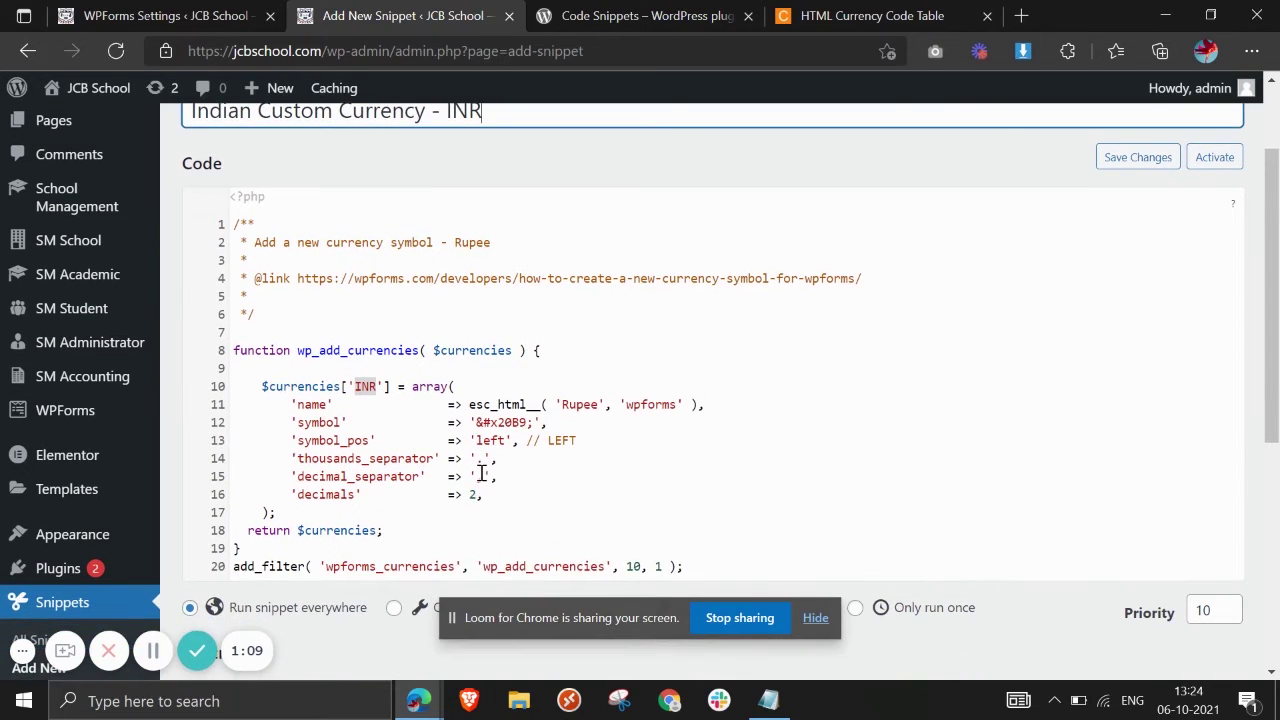
scroll(465, 498, down, 1)
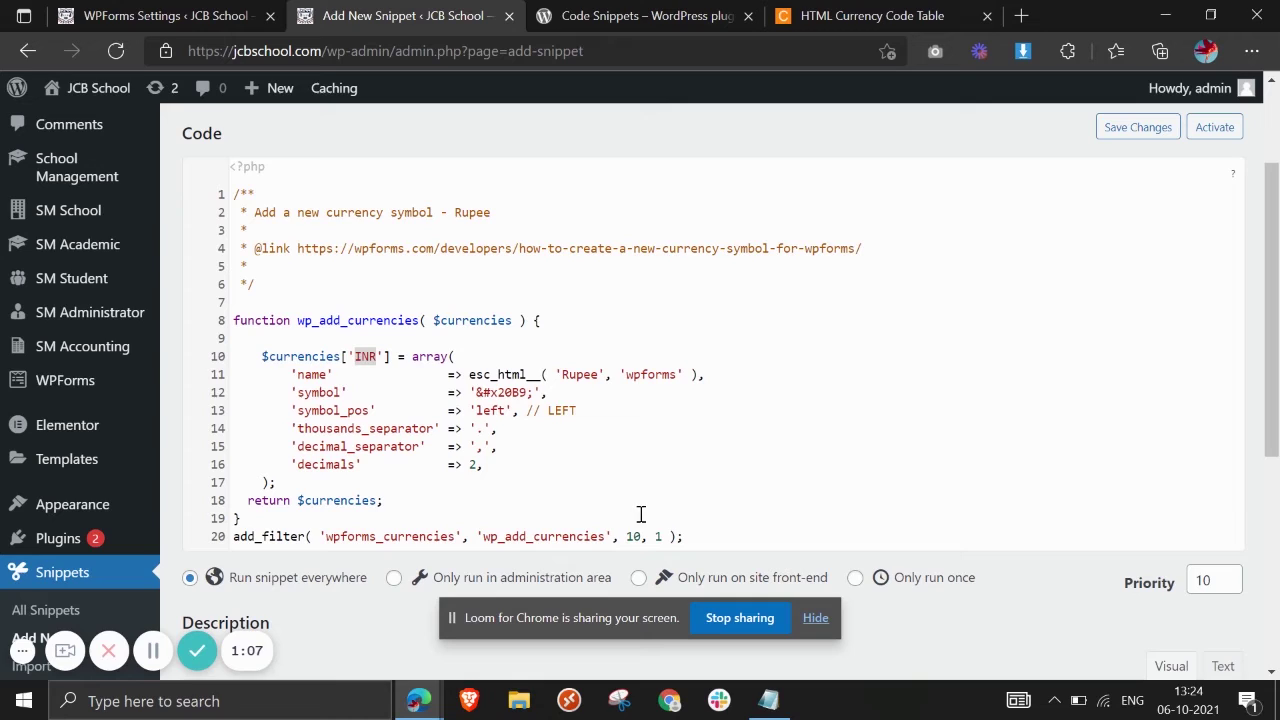
double_click(326, 392)
click(517, 402)
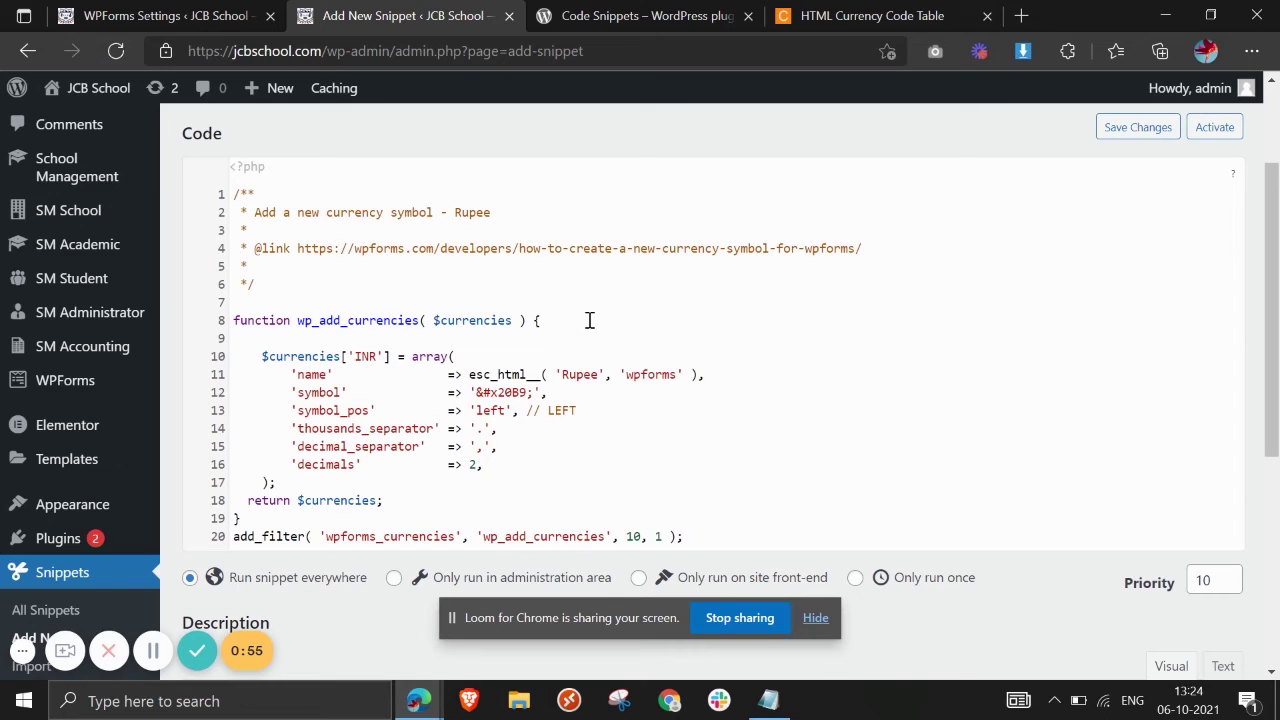
click(779, 14)
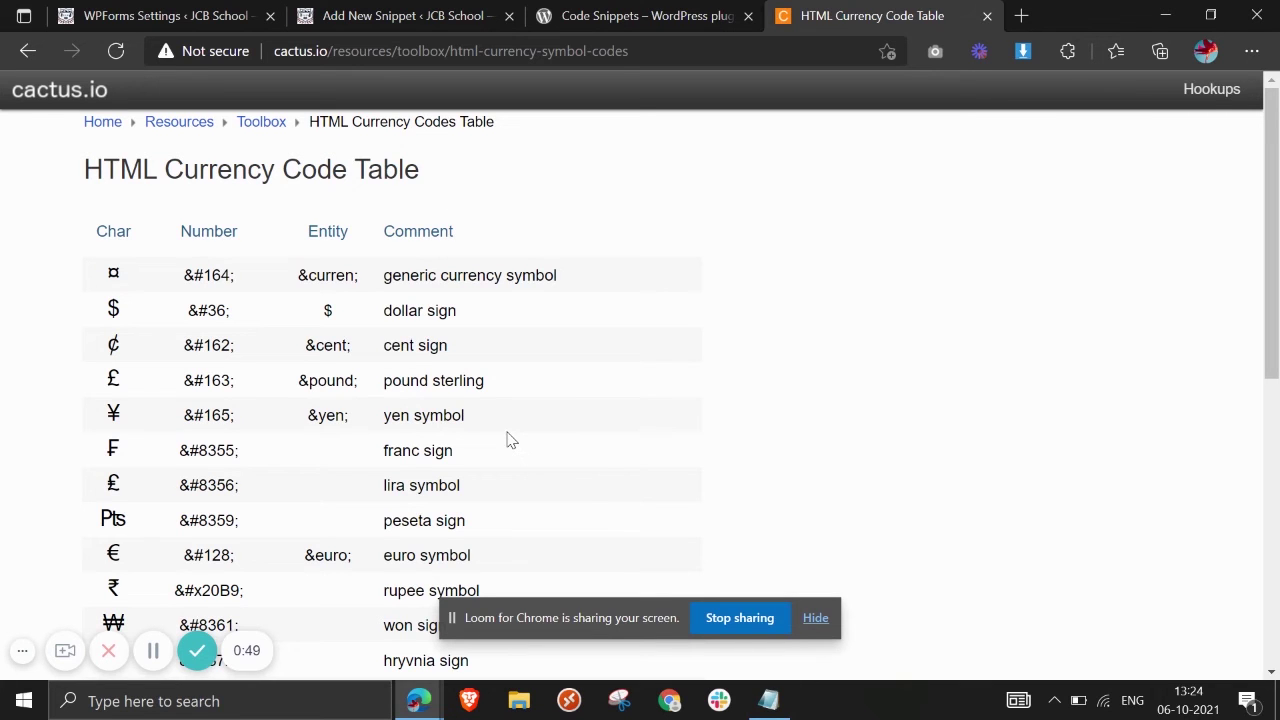
Step: Move between the snippet and currency table pages, locating the rupee row in the table
click(613, 18)
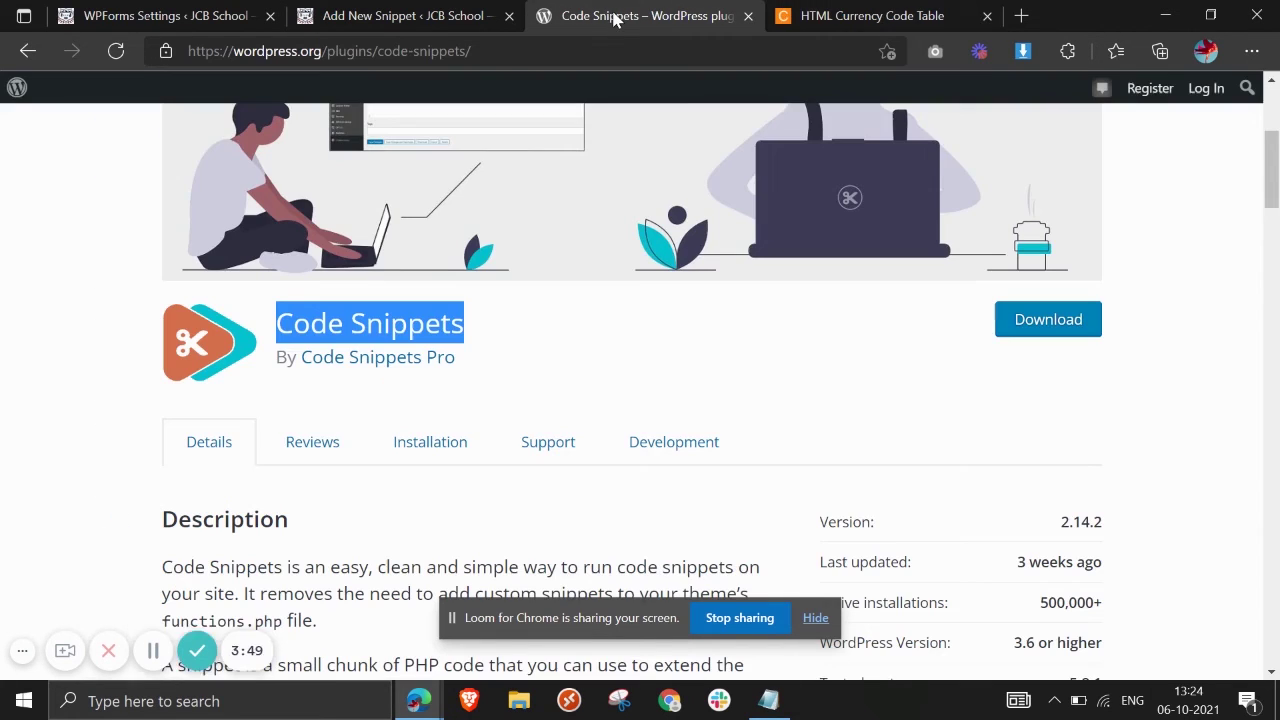
click(816, 12)
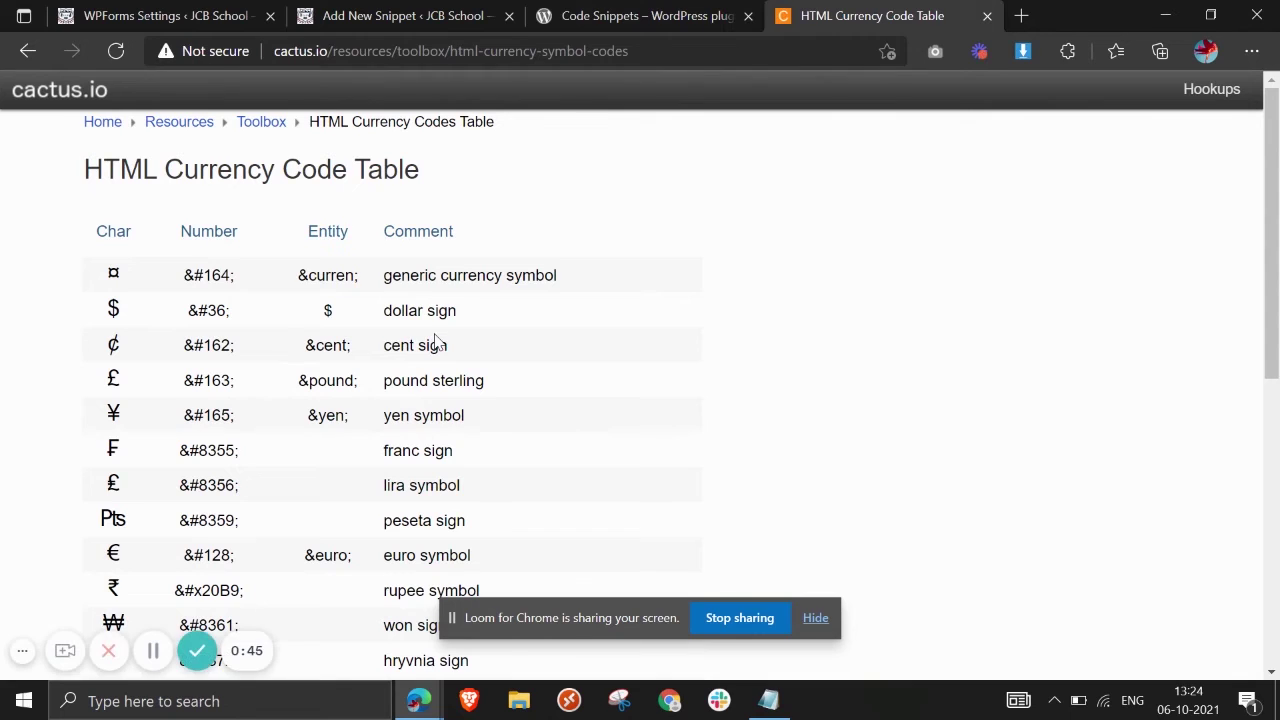
click(437, 16)
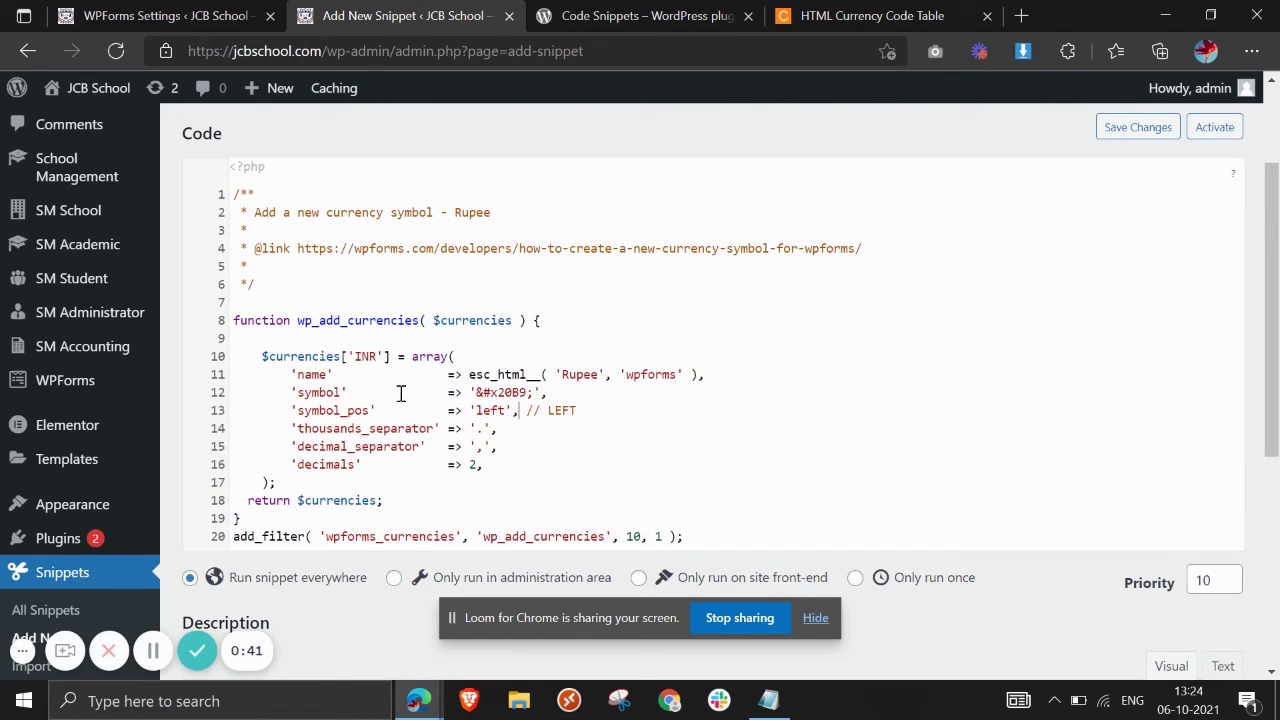
click(875, 12)
scroll(392, 400, down, 1)
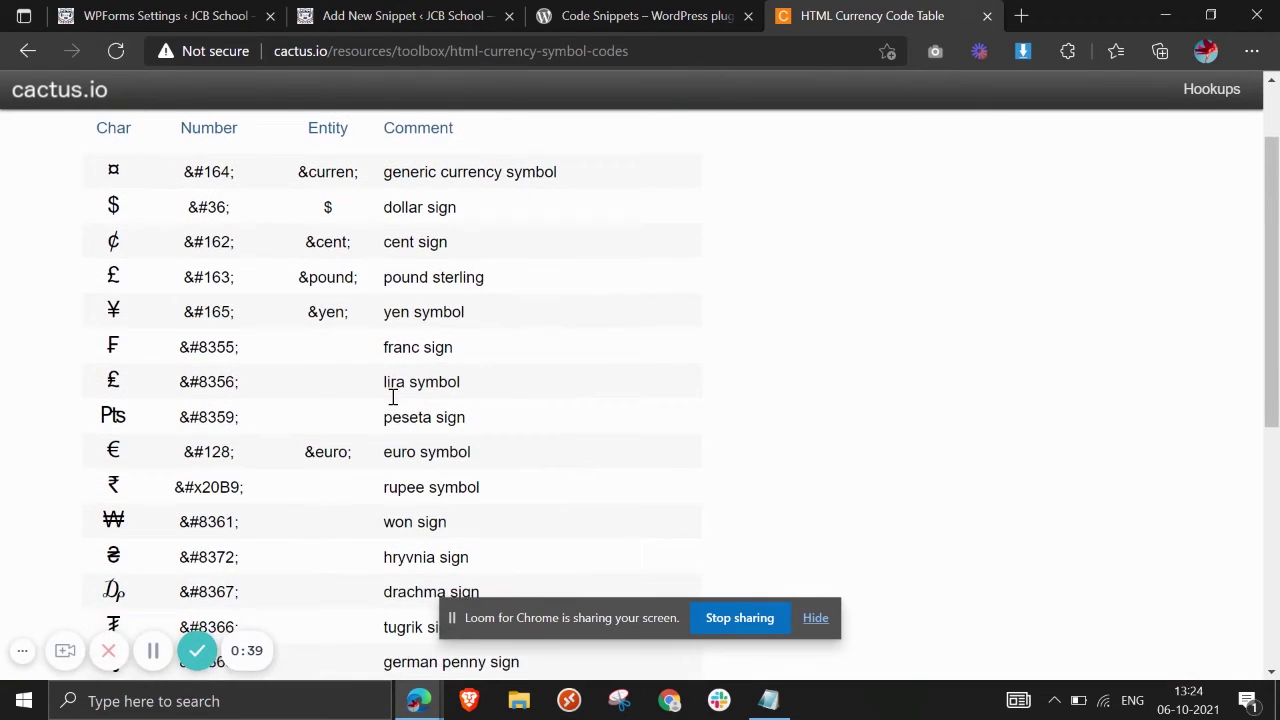
scroll(162, 492, down, 2)
scroll(158, 497, down, 2)
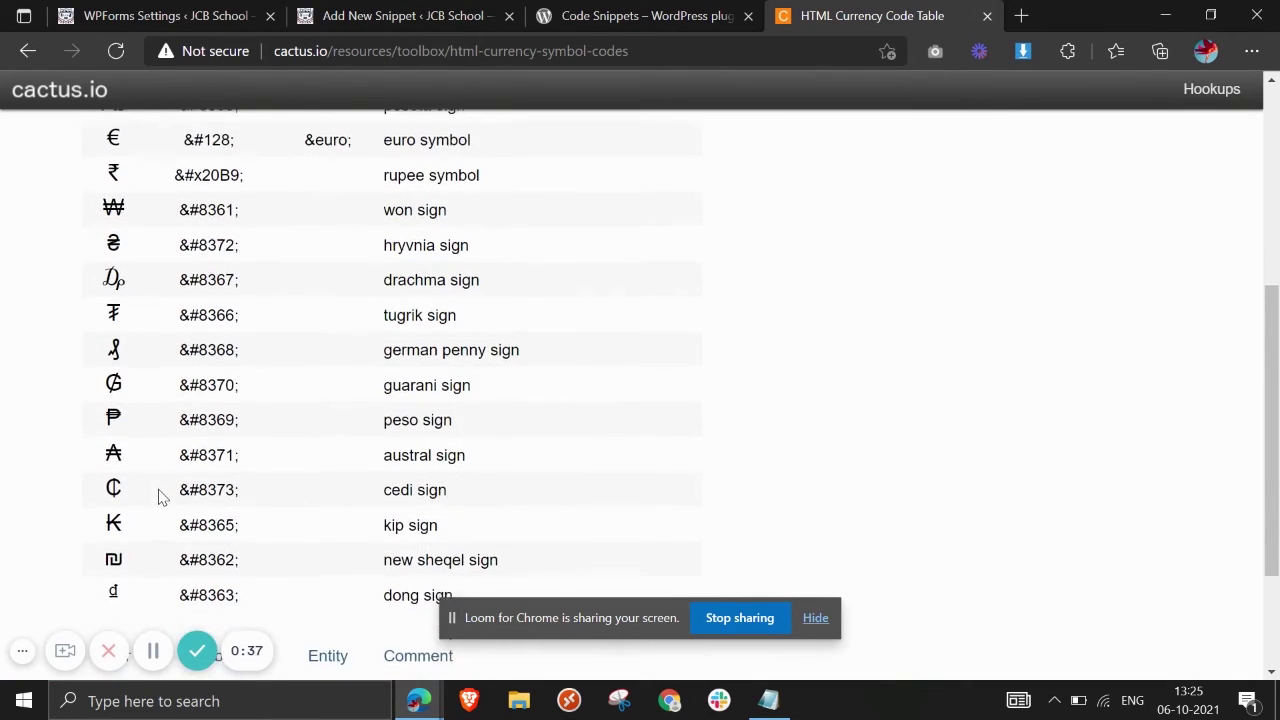
scroll(158, 497, up, 2)
scroll(158, 497, up, 1)
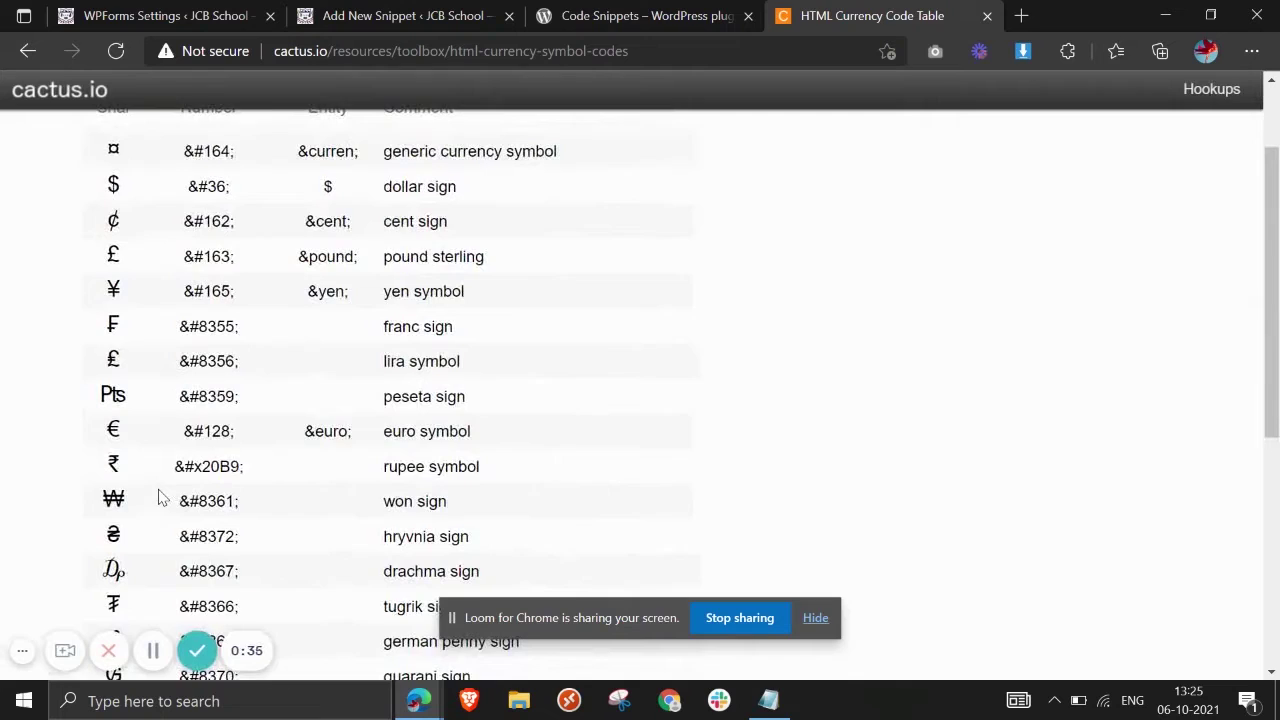
scroll(158, 497, up, 1)
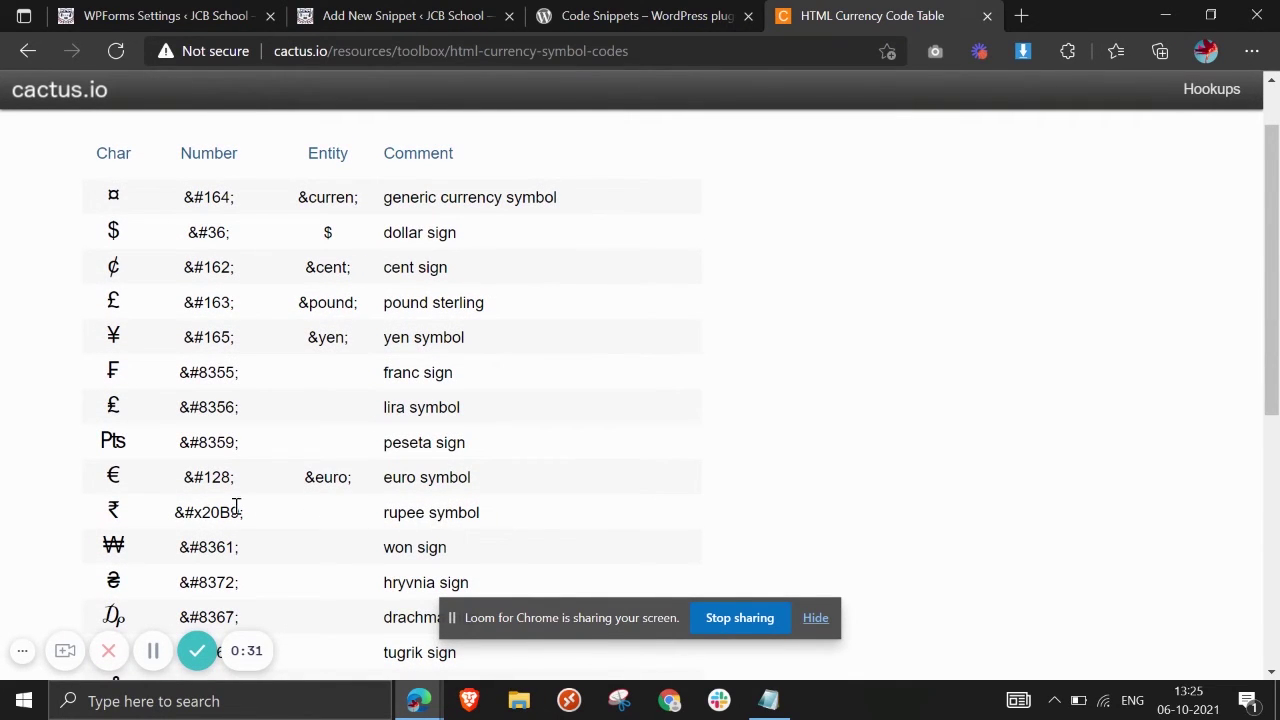
Step: Copy the rupee code &#x20B9; and return to the new snippet editor
drag(246, 514, 177, 533)
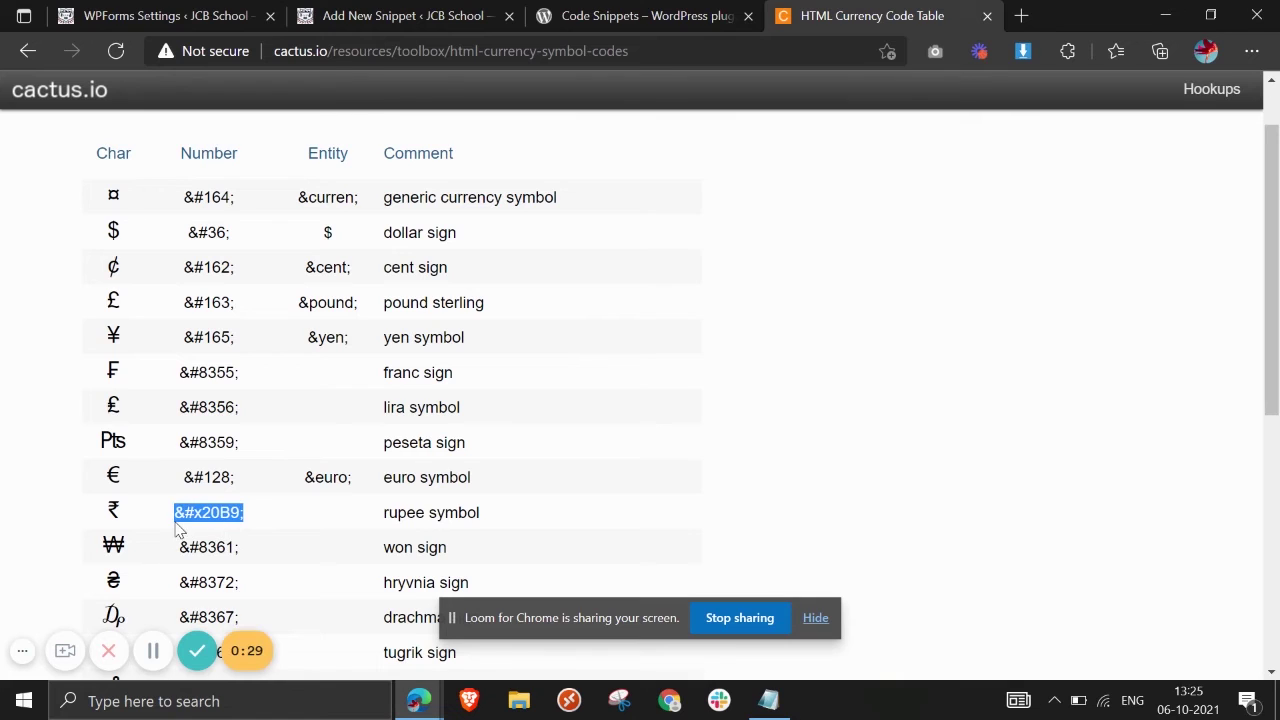
right_click(179, 530)
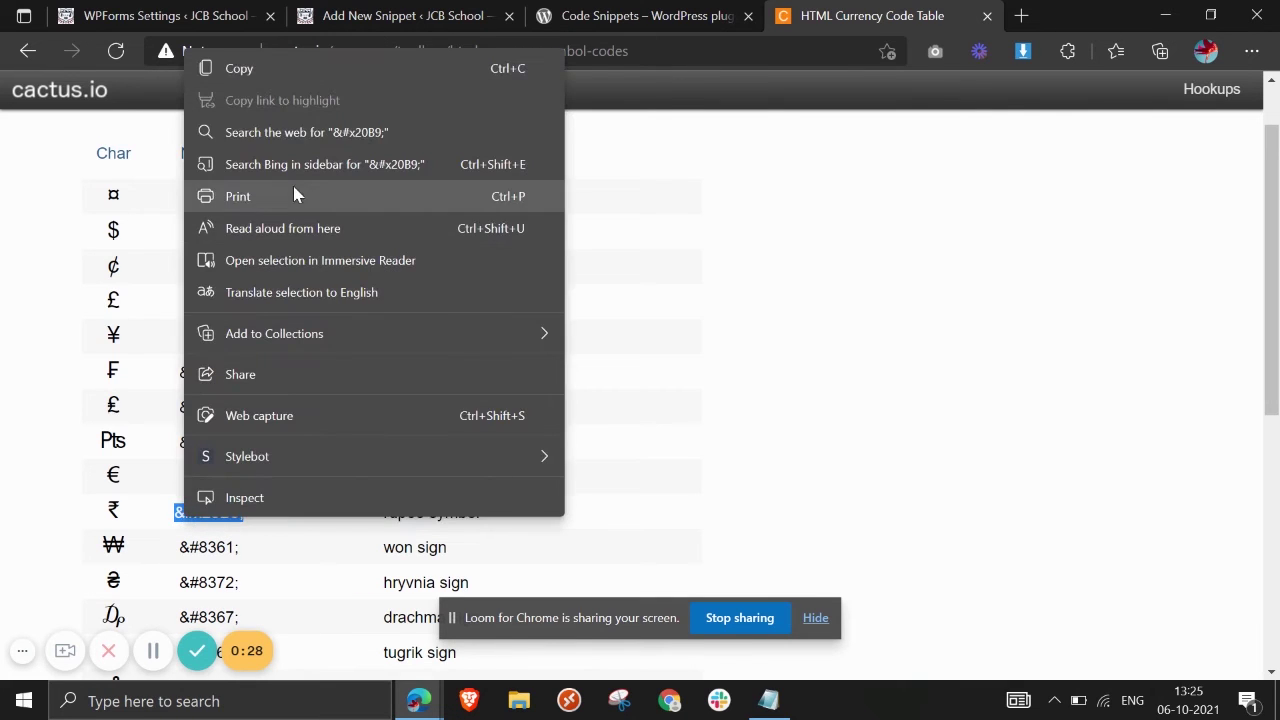
click(257, 70)
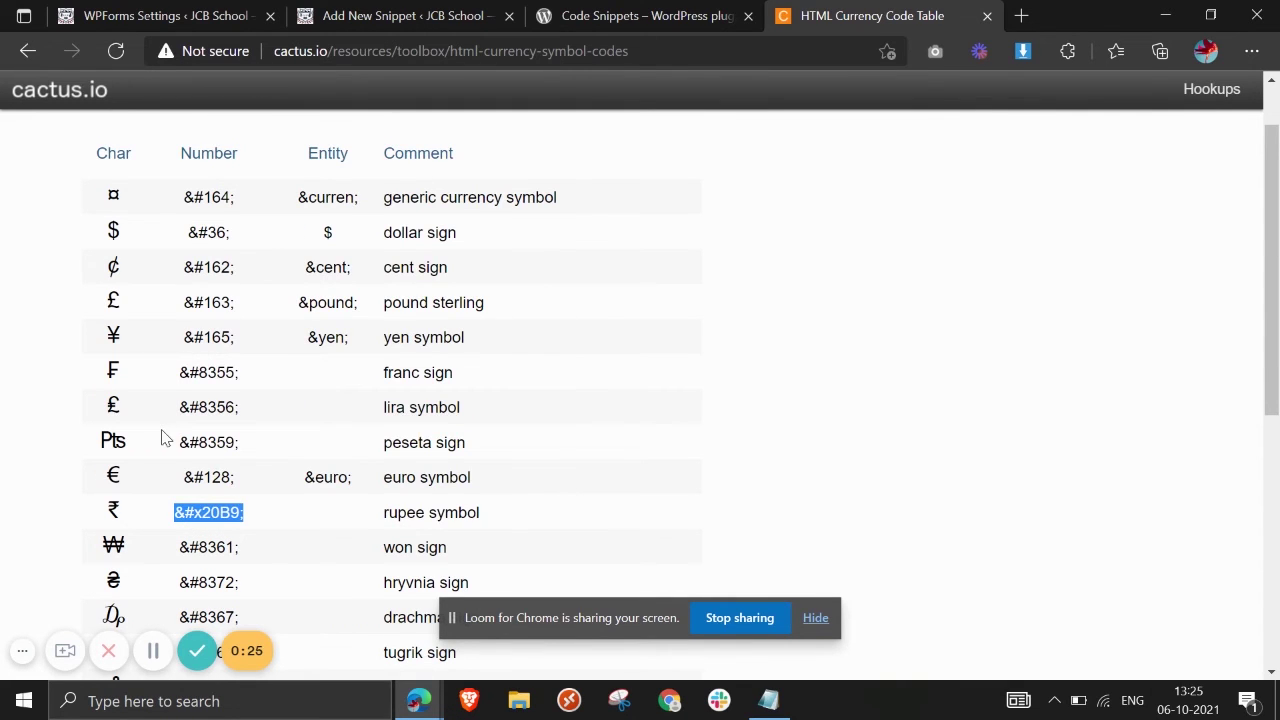
scroll(163, 437, down, 2)
scroll(163, 437, down, 3)
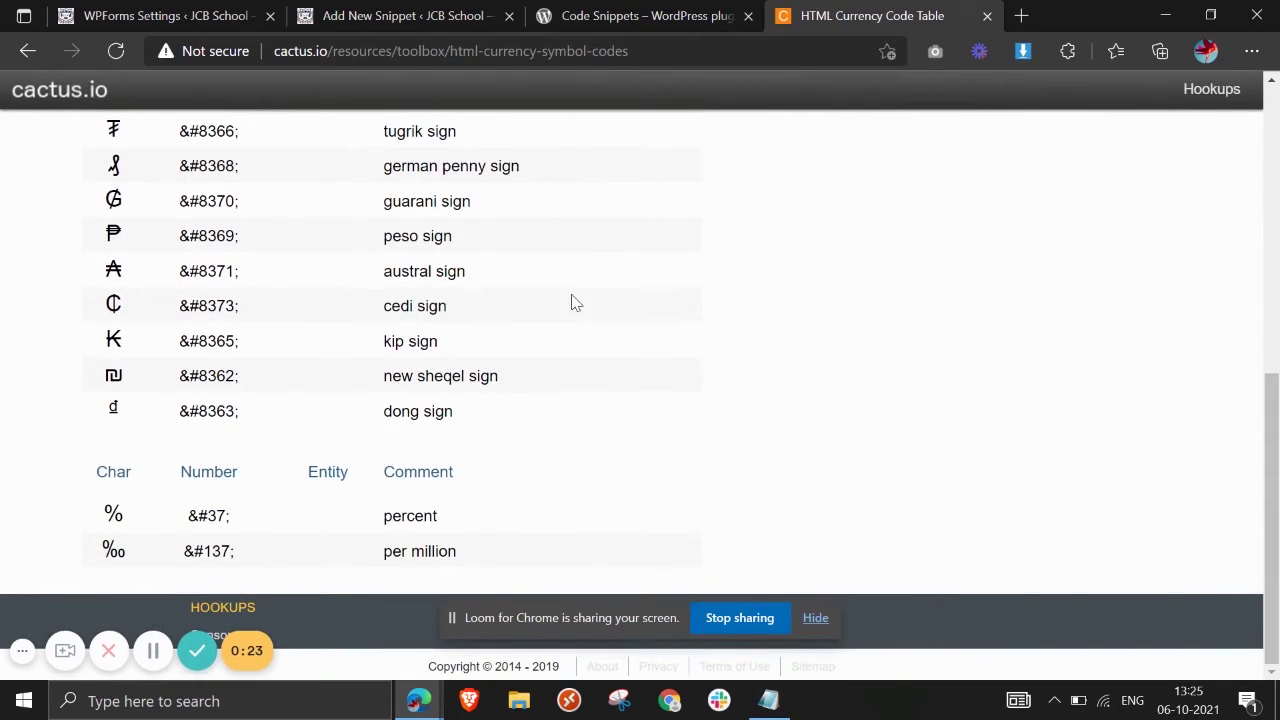
key(ctrl+shift+Tab)
click(480, 10)
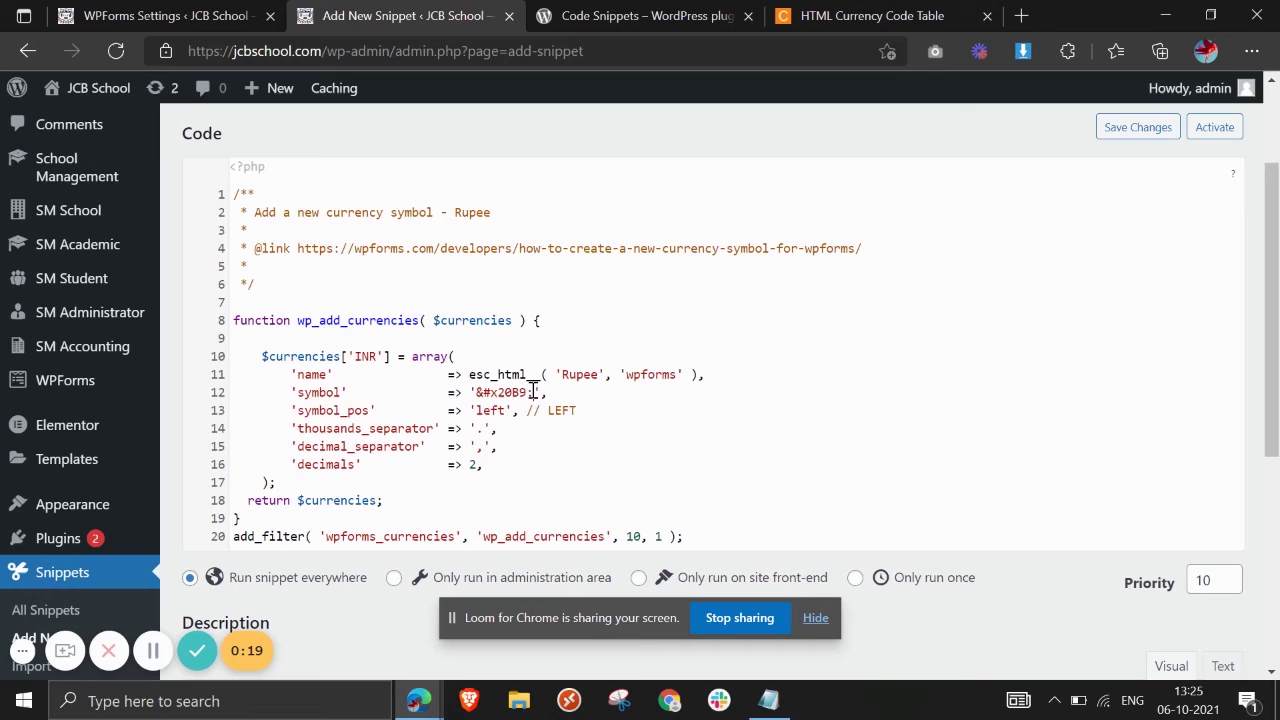
Step: Verify the rupee code on line 12, then use Save Changes and Activate on the snippet
drag(533, 392, 478, 396)
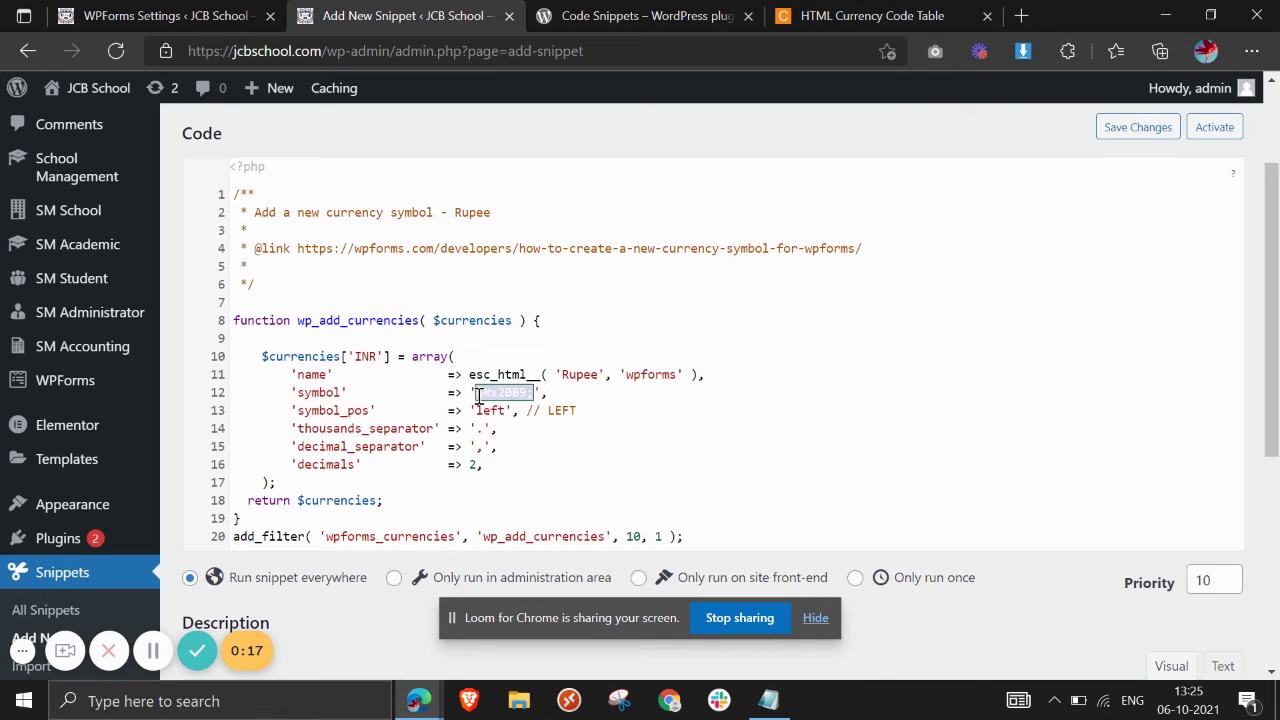
click(564, 398)
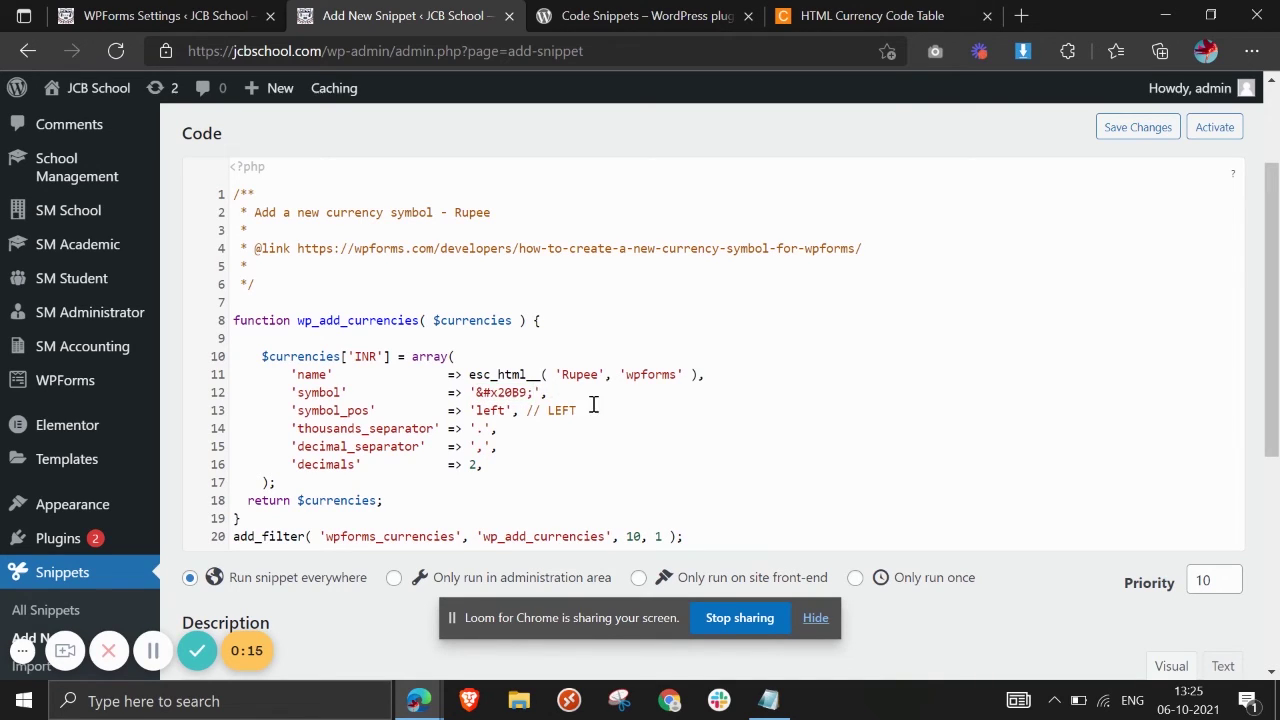
click(473, 392)
scroll(526, 389, down, 1)
scroll(368, 465, down, 3)
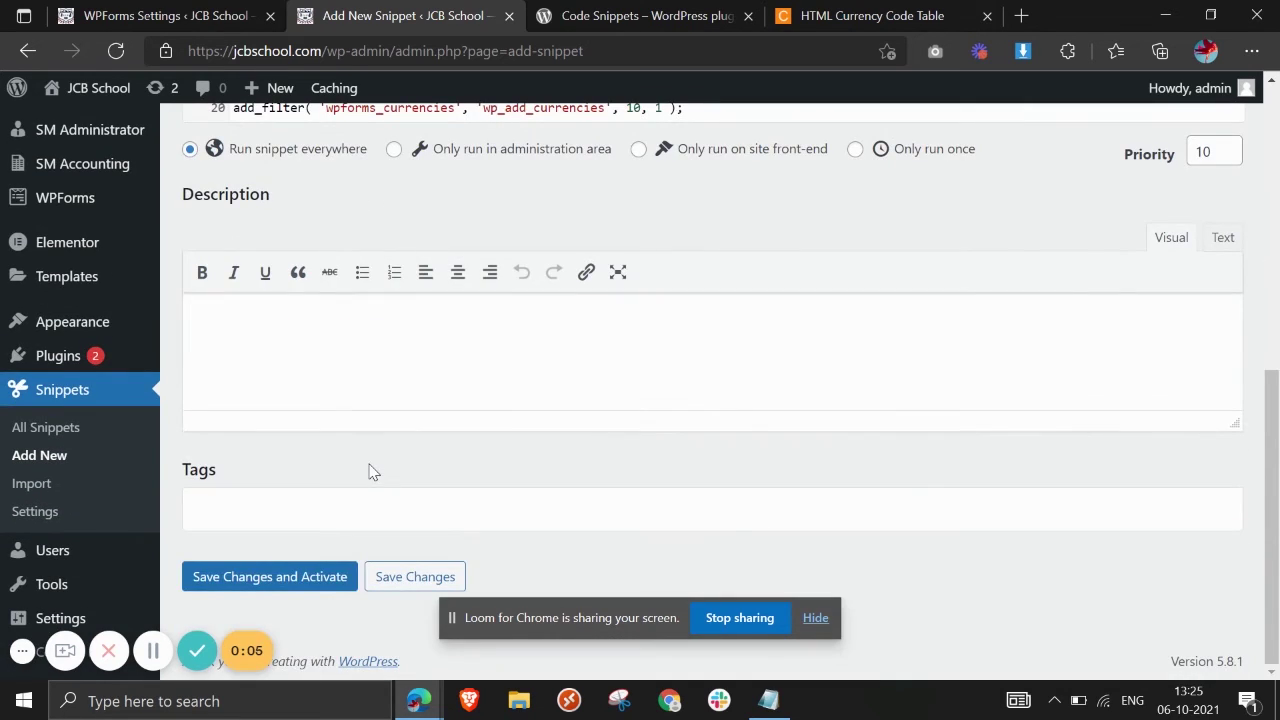
click(306, 586)
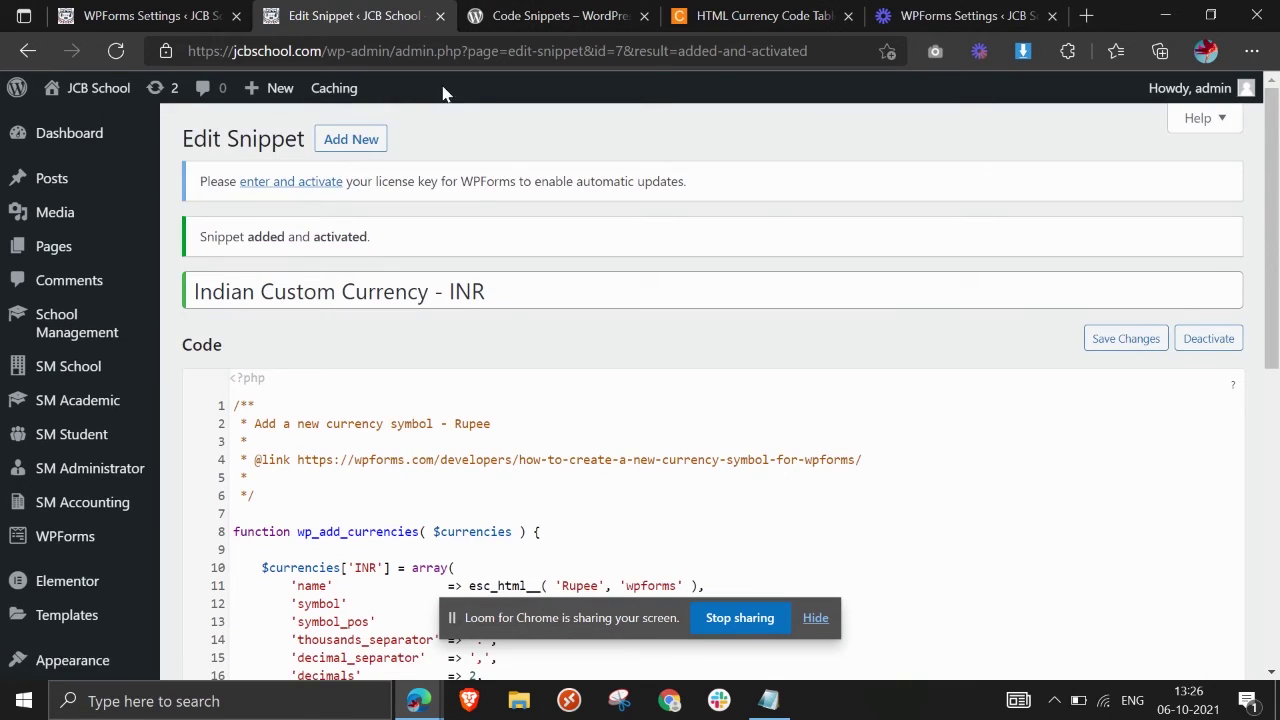
scroll(498, 318, down, 2)
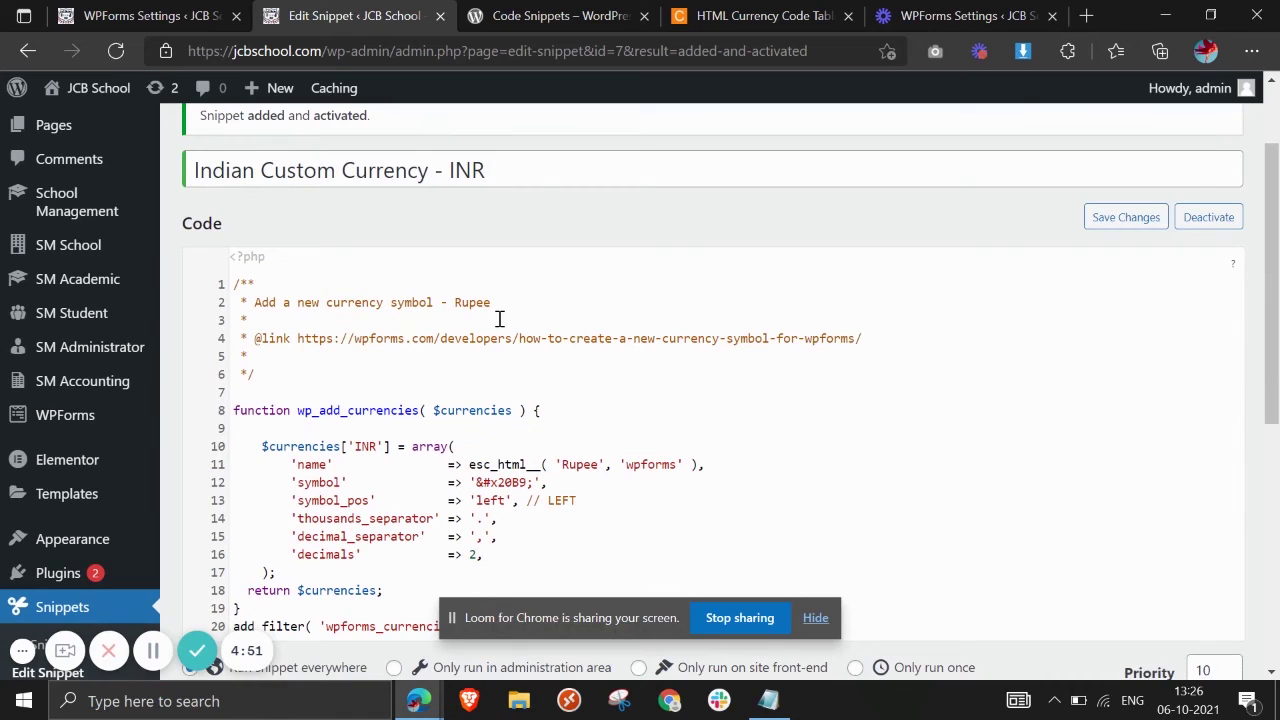
scroll(499, 318, down, 1)
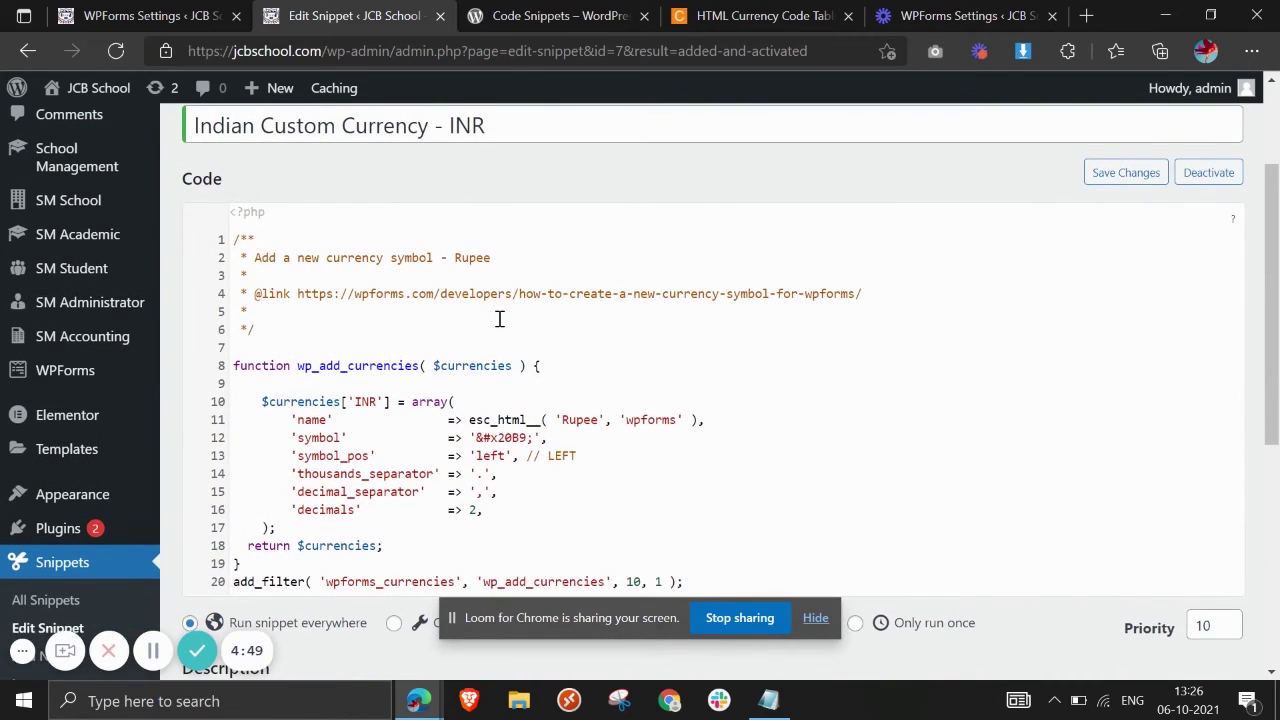
scroll(499, 318, up, 1)
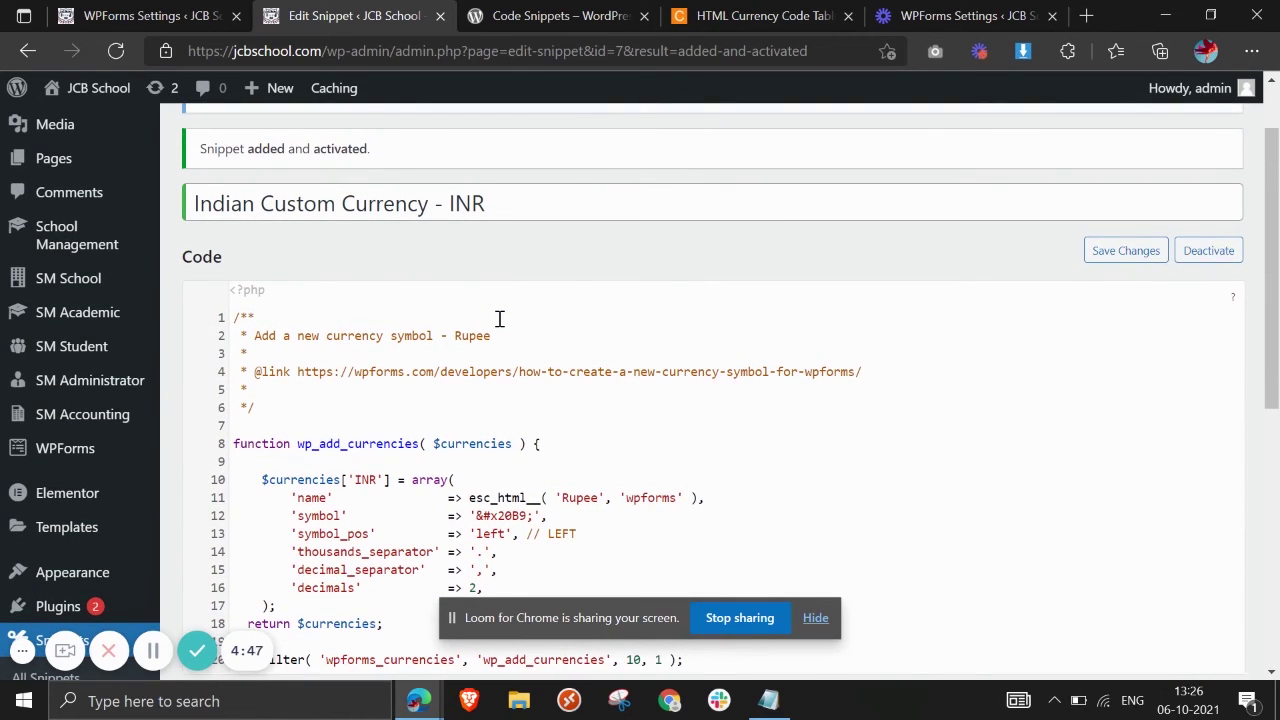
scroll(521, 304, down, 1)
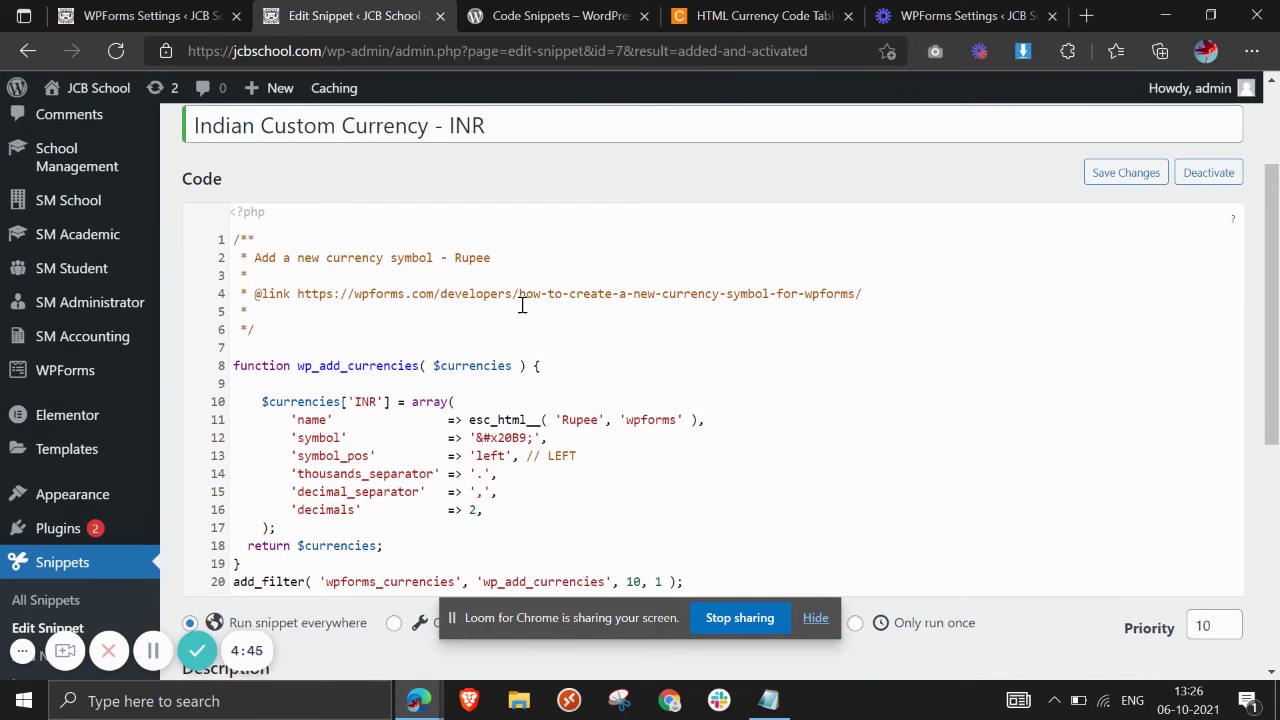
scroll(431, 331, down, 1)
scroll(431, 331, up, 2)
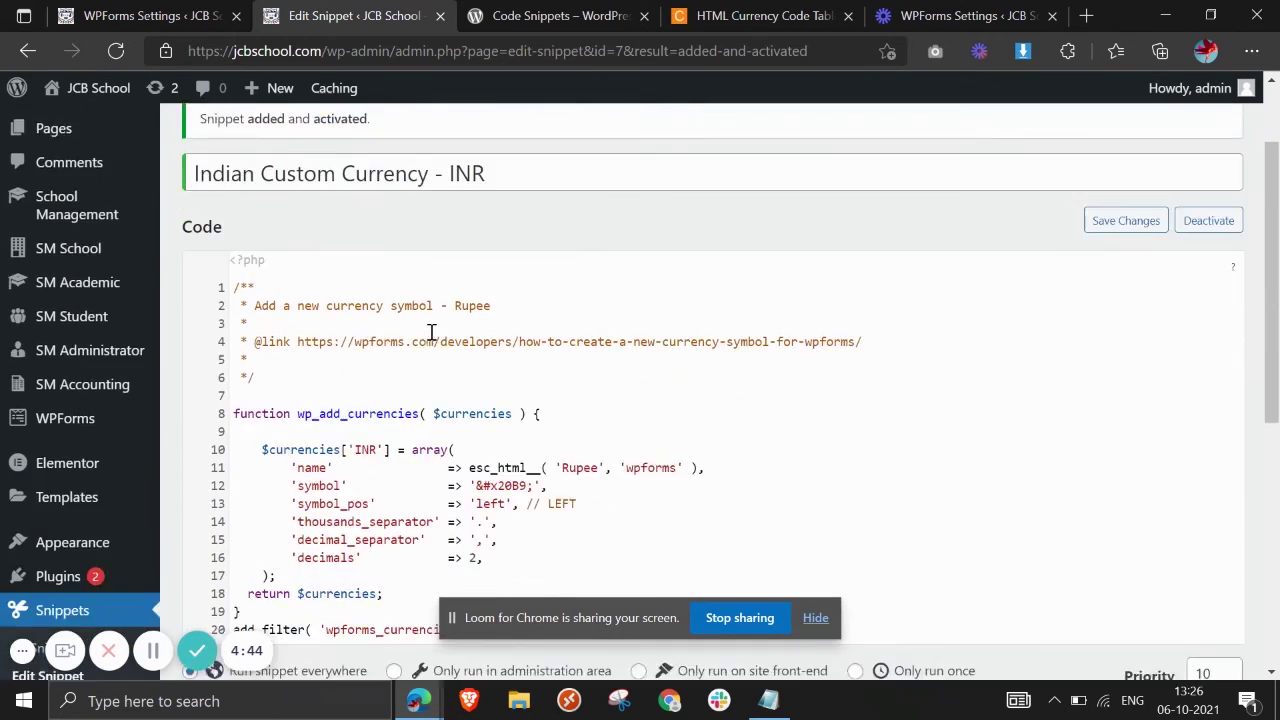
scroll(431, 331, down, 3)
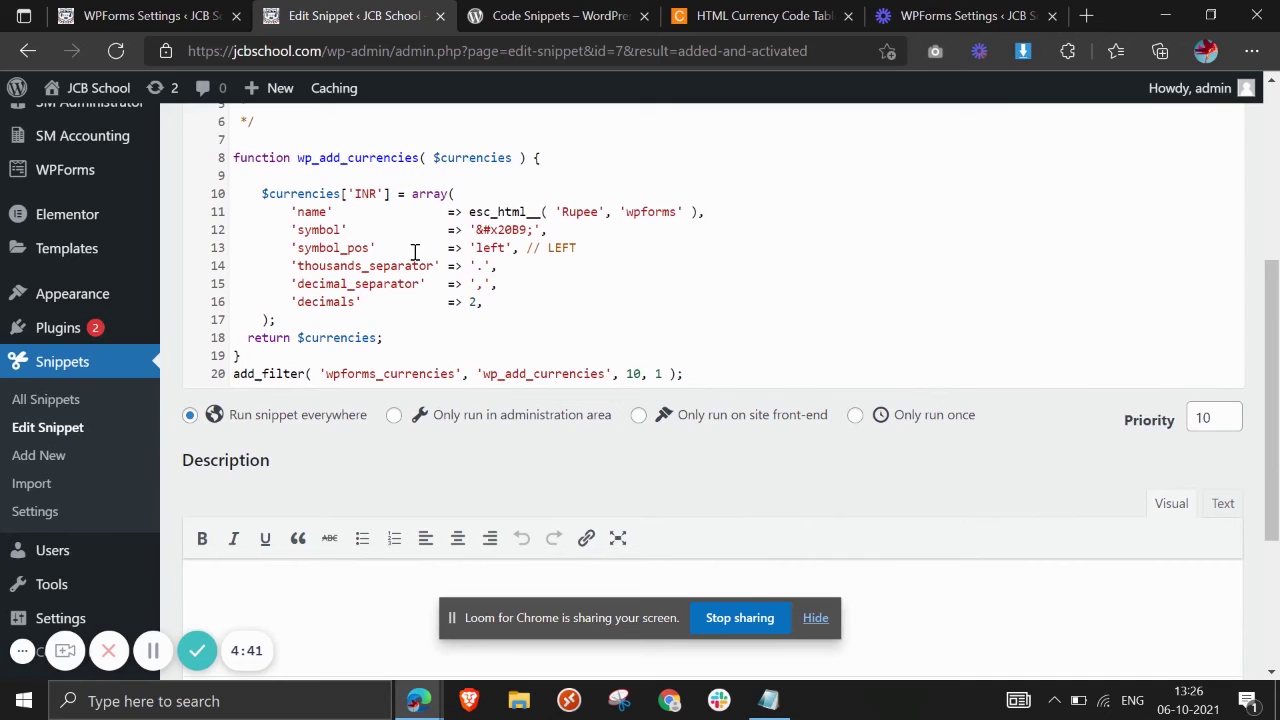
Step: Reload WPForms payment settings and scroll the Currency dropdown to Rupee (INR ₹)
click(181, 18)
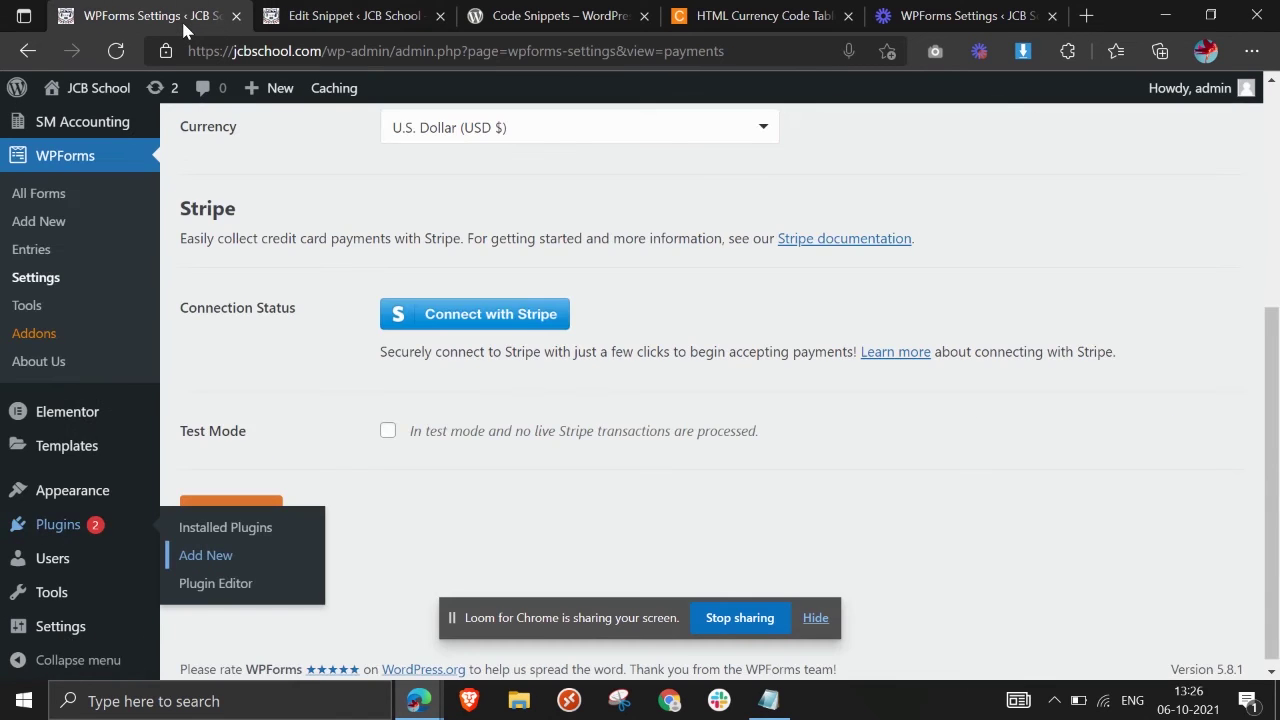
scroll(300, 240, up, 2)
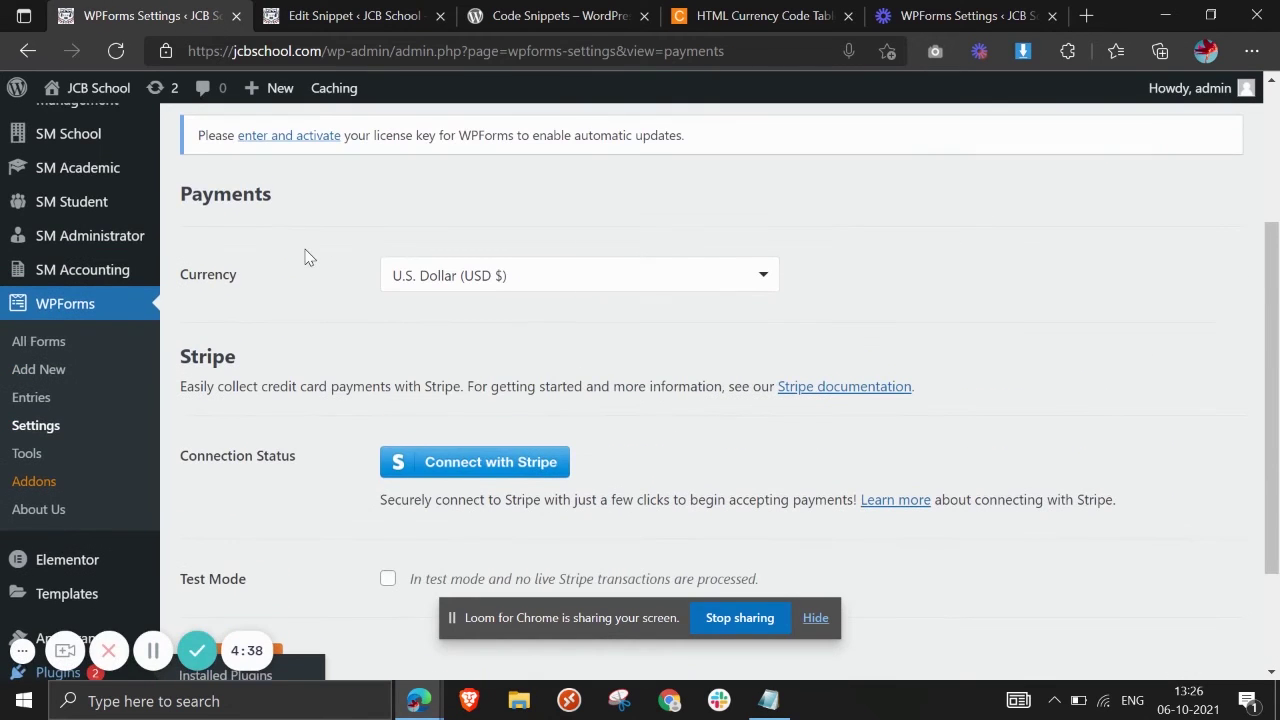
click(115, 51)
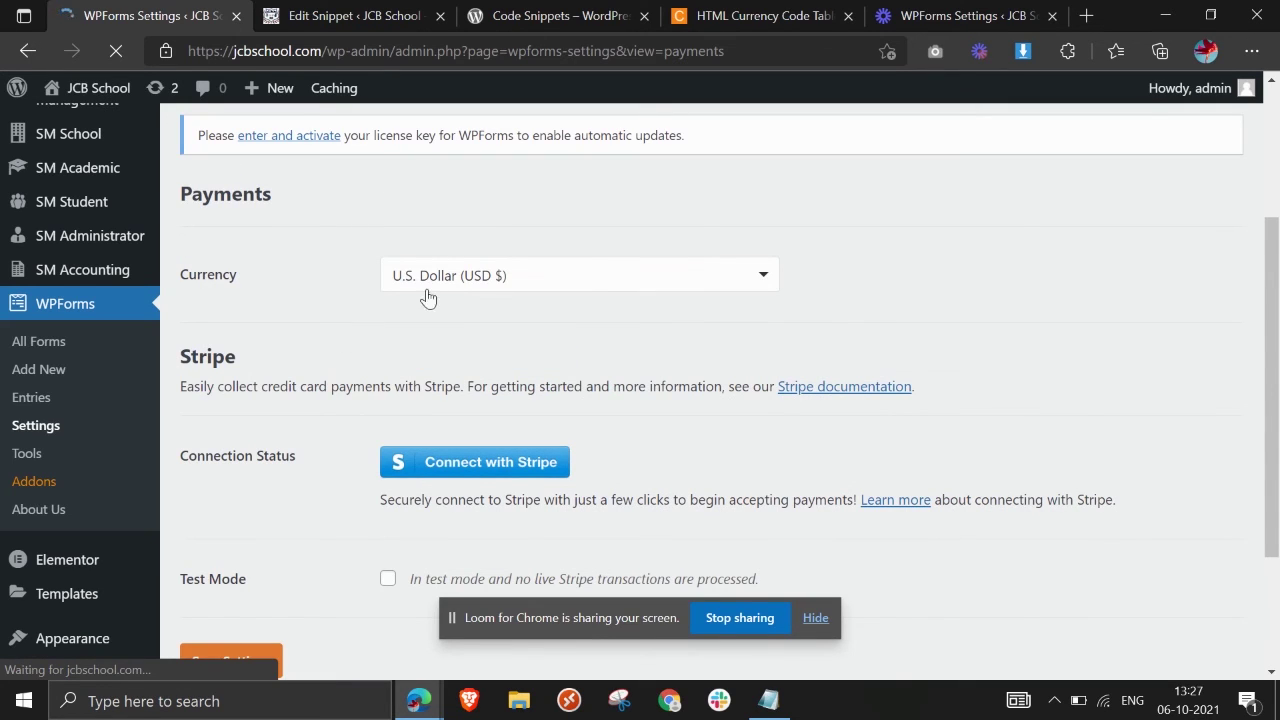
click(491, 281)
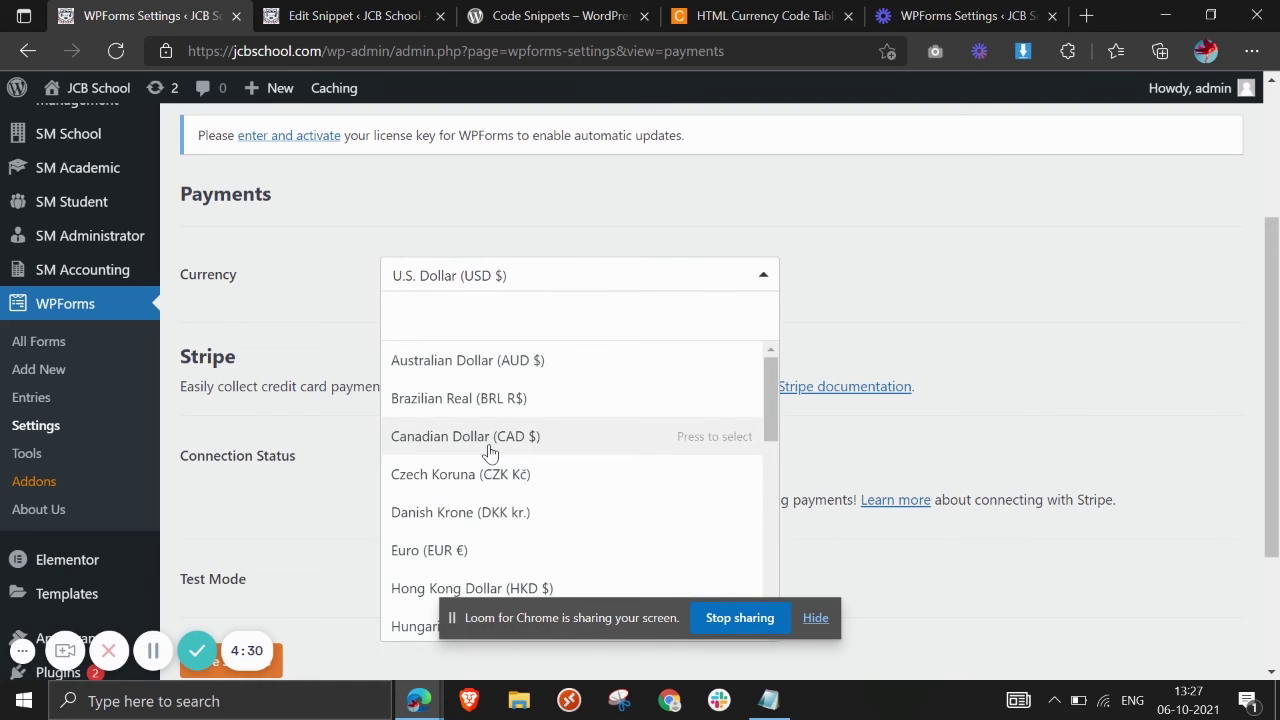
scroll(490, 453, down, 1)
scroll(490, 453, down, 1)
scroll(490, 453, down, 3)
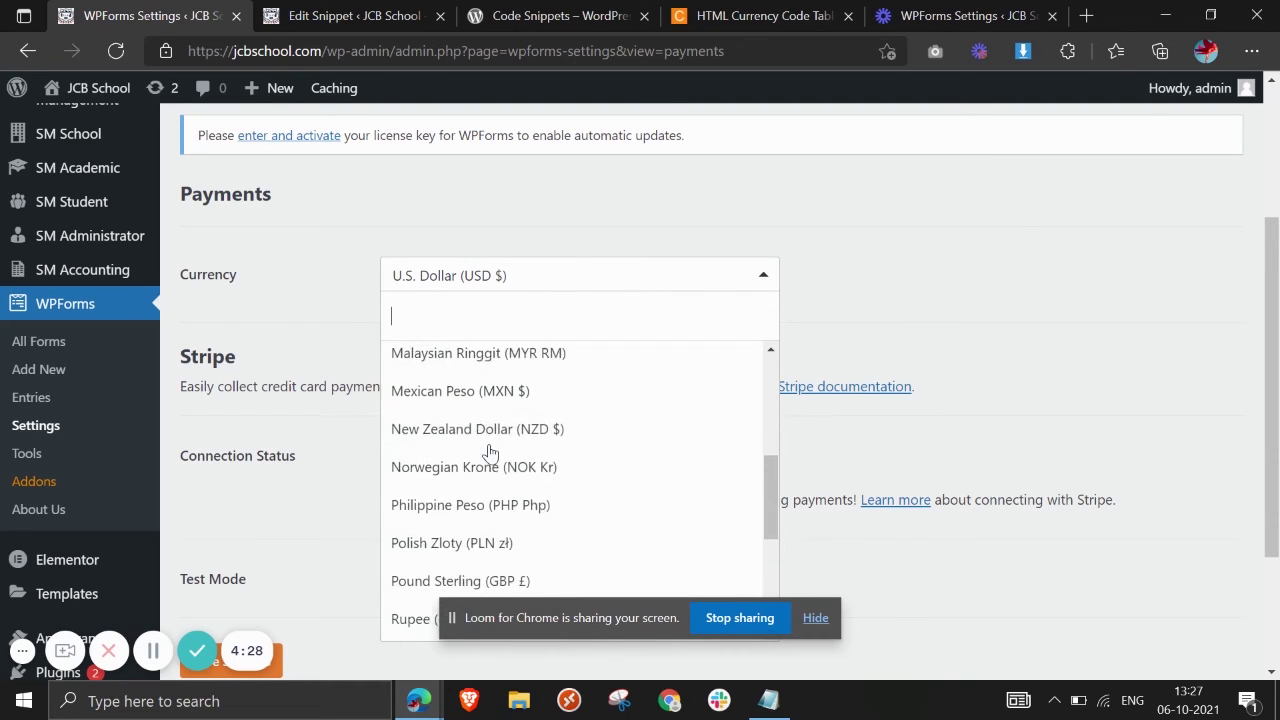
scroll(490, 453, down, 1)
scroll(490, 453, down, 1)
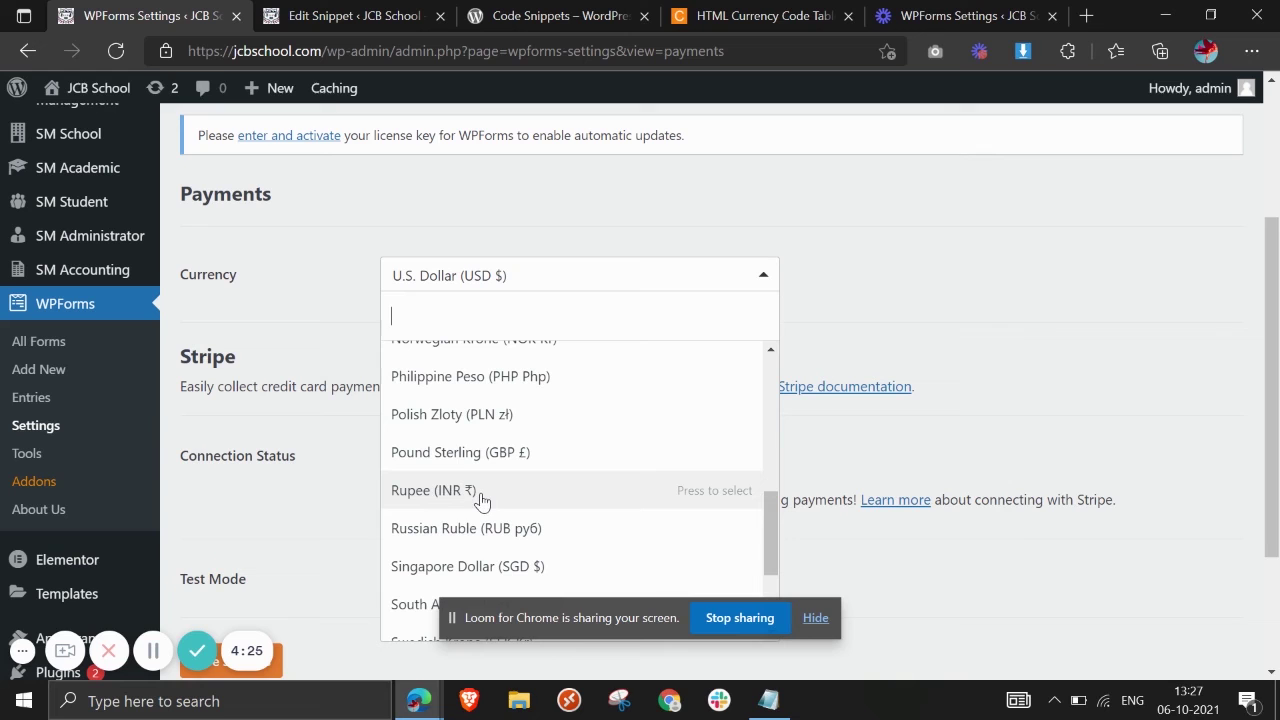
Step: Choose Rupee (INR ₹), acknowledge the Stripe reconnection warning, and review the Currency setting
click(460, 495)
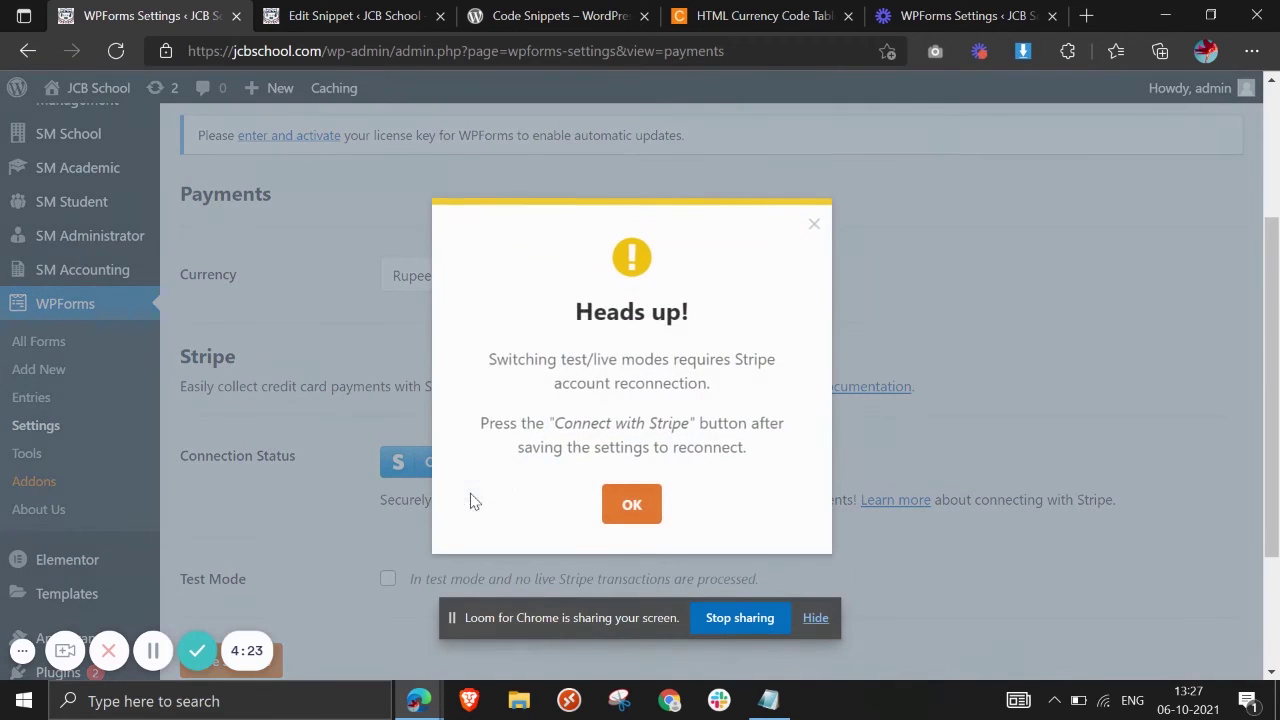
click(629, 505)
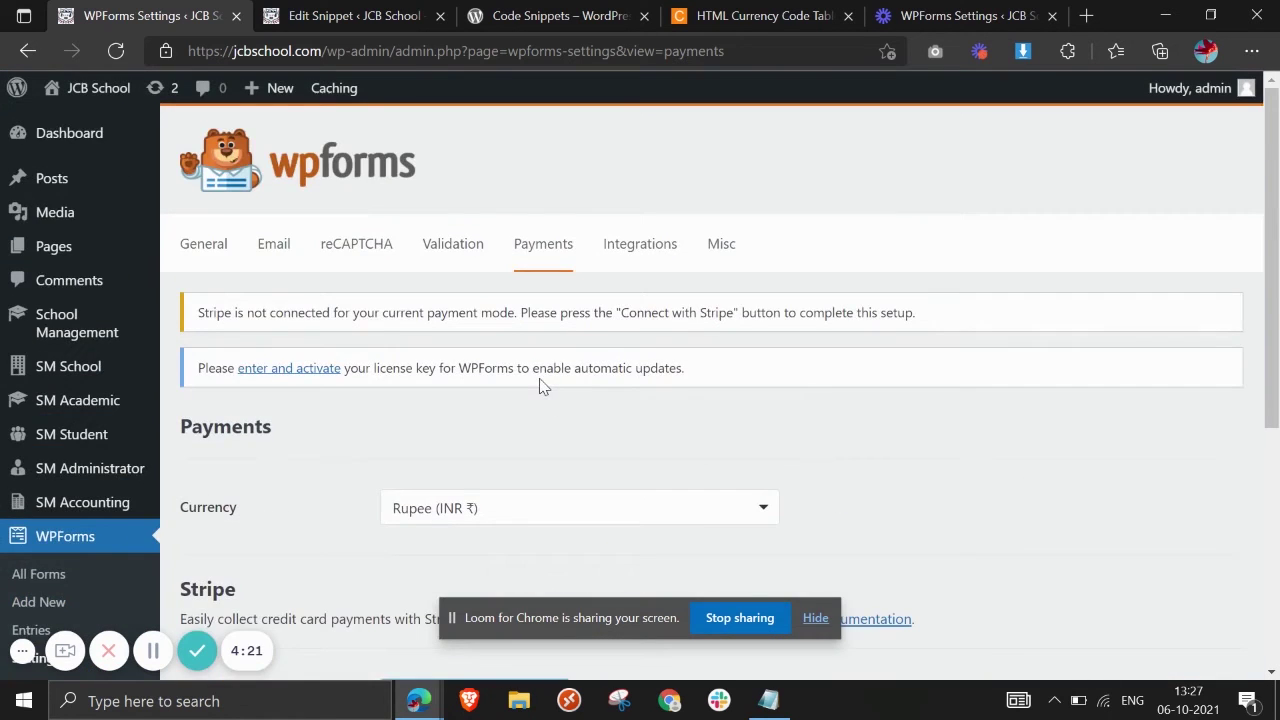
scroll(560, 390, down, 2)
scroll(583, 404, down, 2)
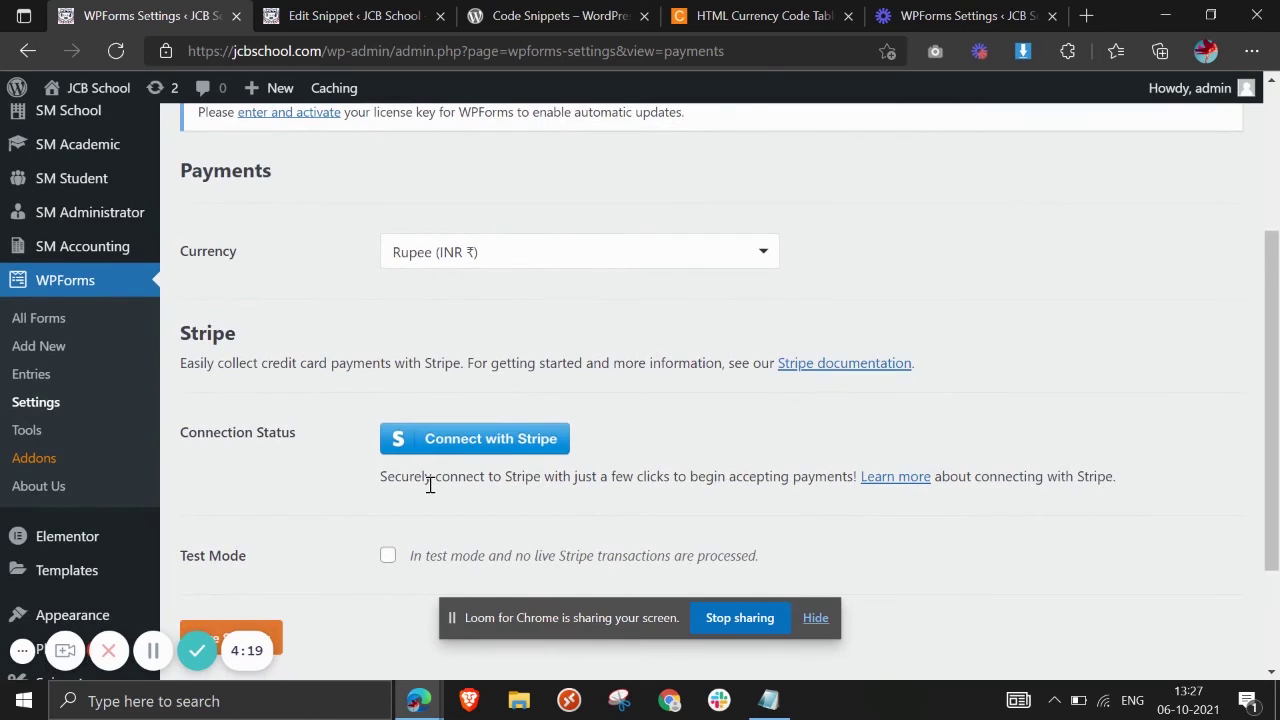
scroll(460, 470, down, 2)
scroll(309, 406, up, 2)
scroll(330, 405, up, 1)
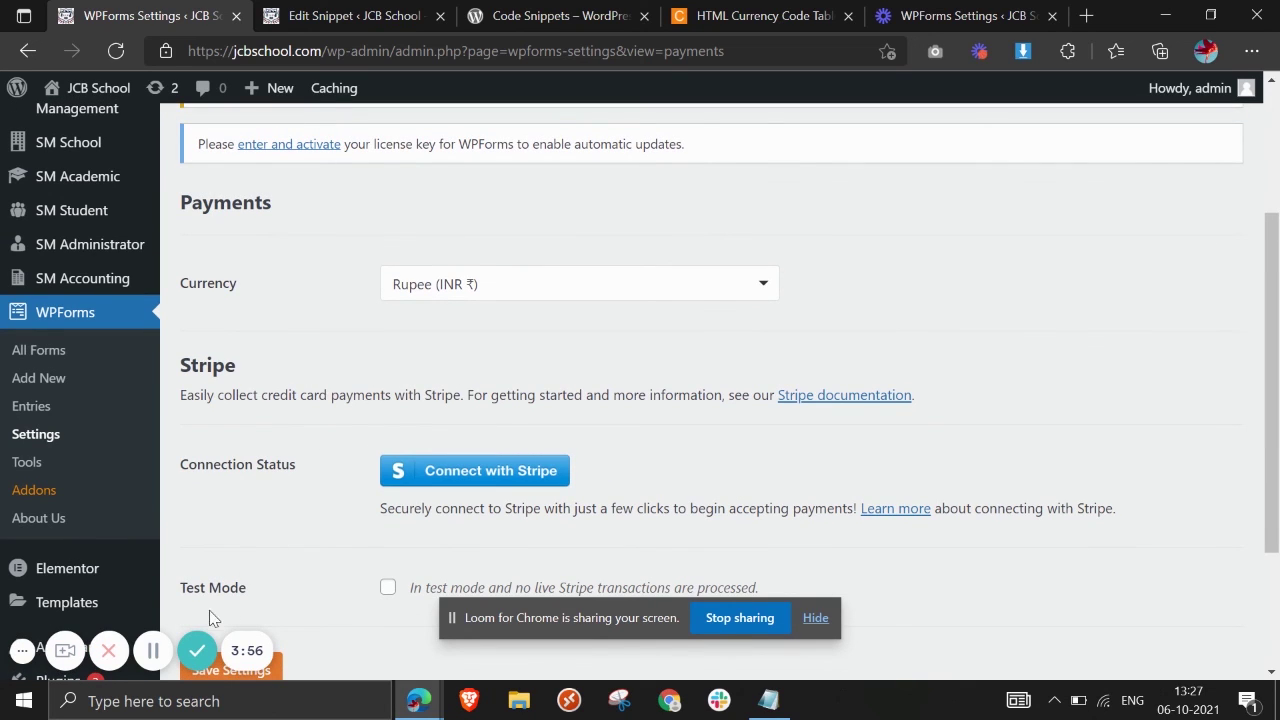